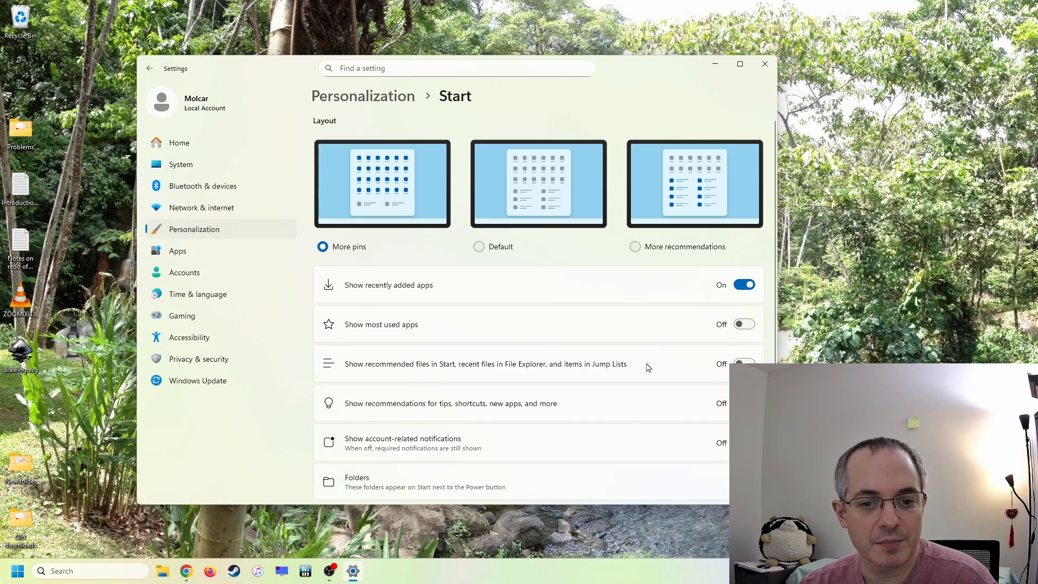
# Check which options the pinned Excel app offers in the Start menu.
pyautogui.press('super')
pyautogui.rightClick(100, 279)
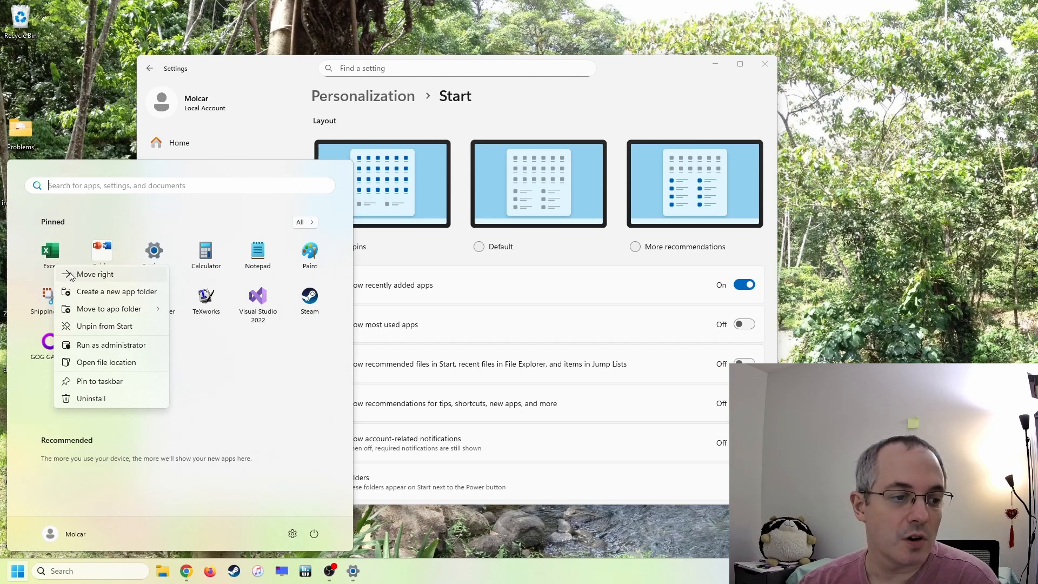
pyautogui.click(227, 375)
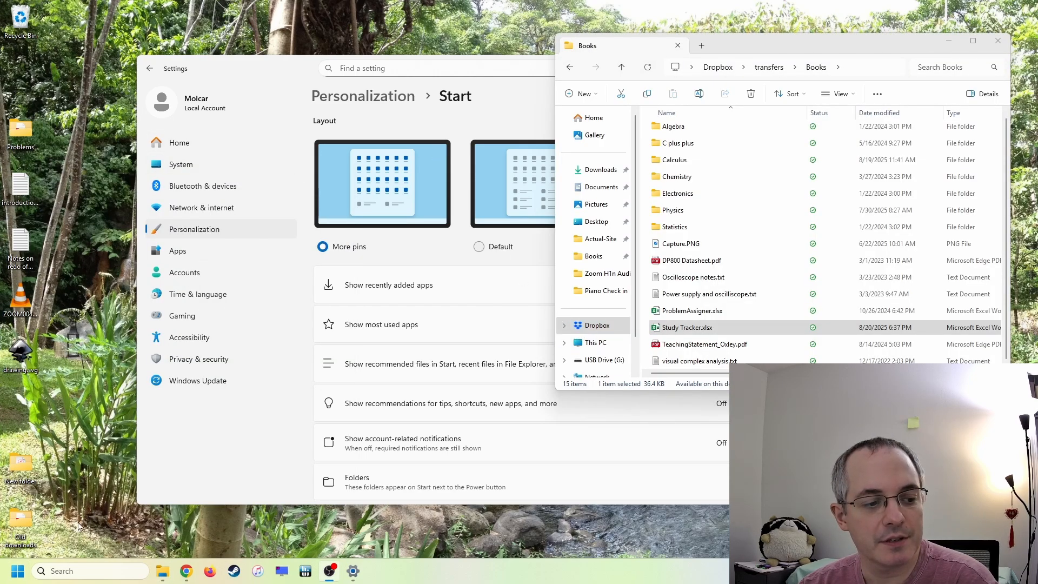
# Check the Recycle Bin's context options for Pin to Start, and review the pinned items in the Start menu.
pyautogui.rightClick(22, 22)
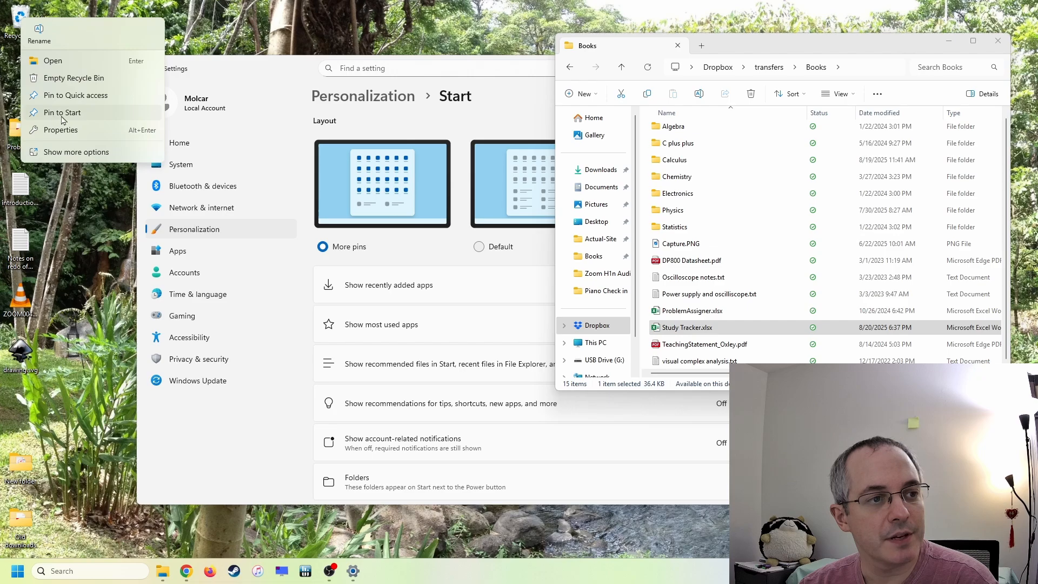
pyautogui.click(174, 89)
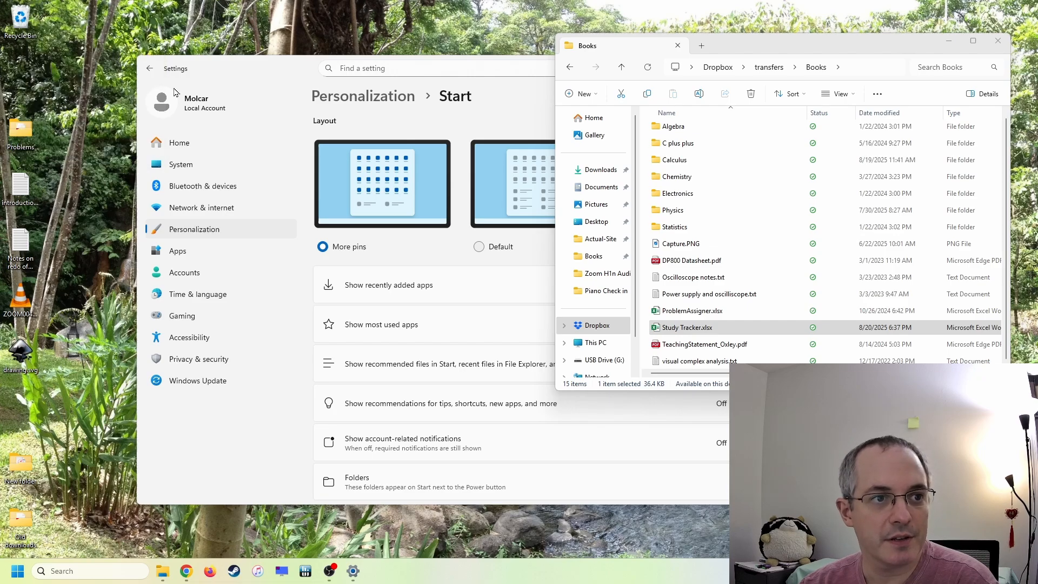
pyautogui.click(3, 581)
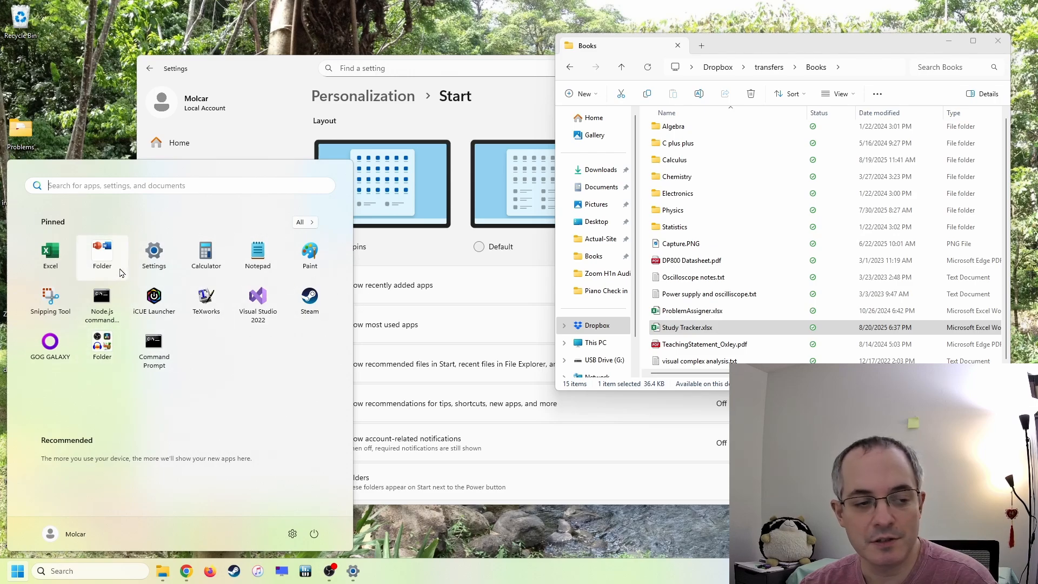
# Create a shortcut to Study Tracker.xlsx in the Books folder and check the context options of that shortcut.
pyautogui.click(764, 49)
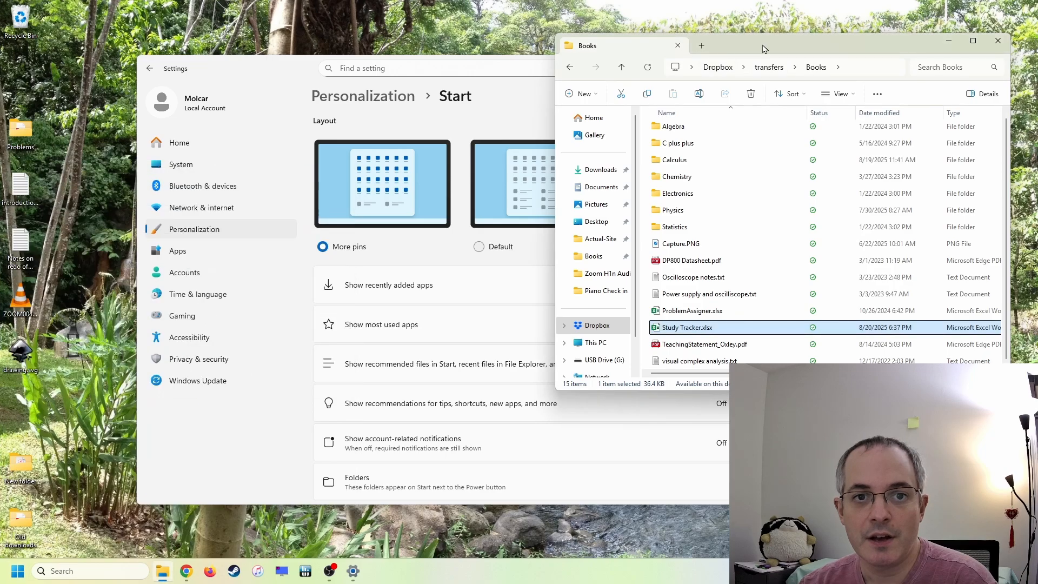
pyautogui.moveTo(764, 48); pyautogui.dragTo(569, 87)
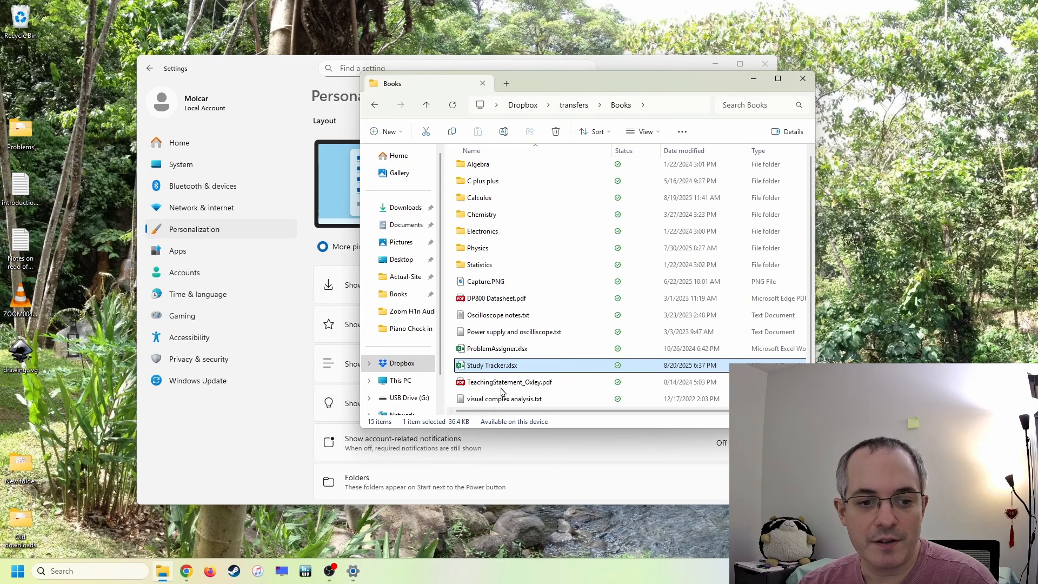
pyautogui.rightClick(477, 369)
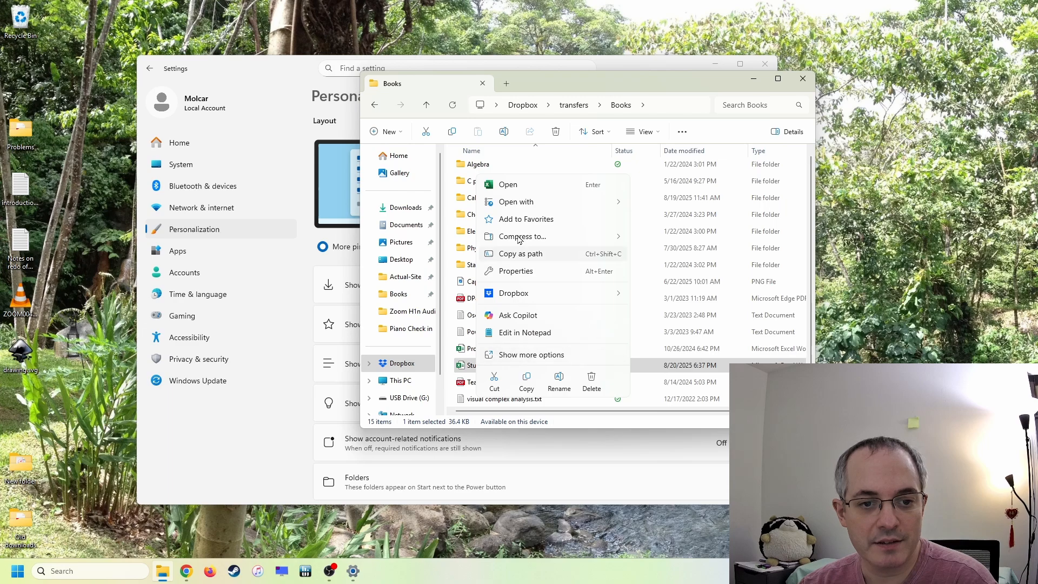
pyautogui.click(512, 356)
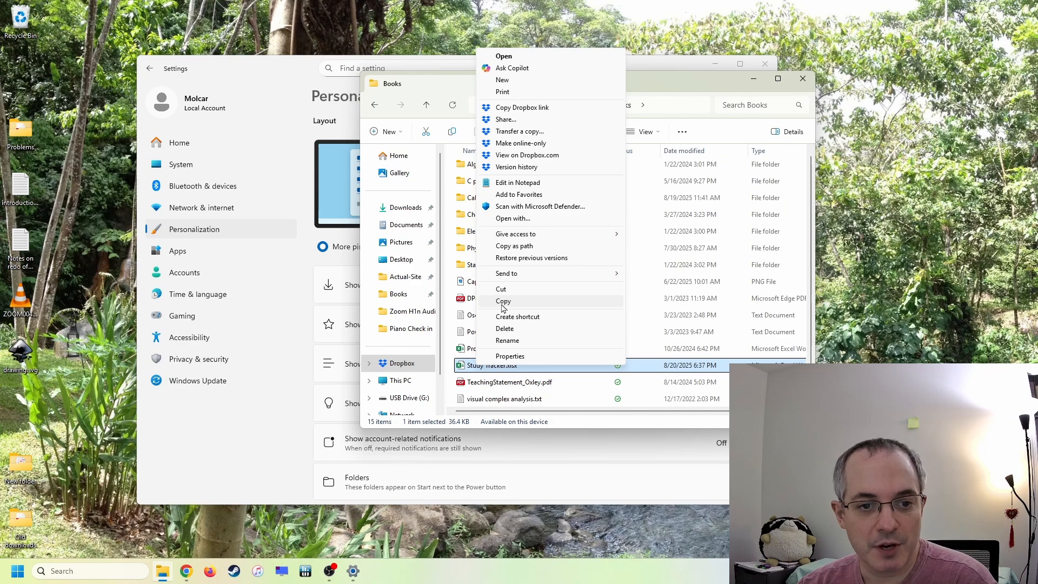
pyautogui.click(516, 317)
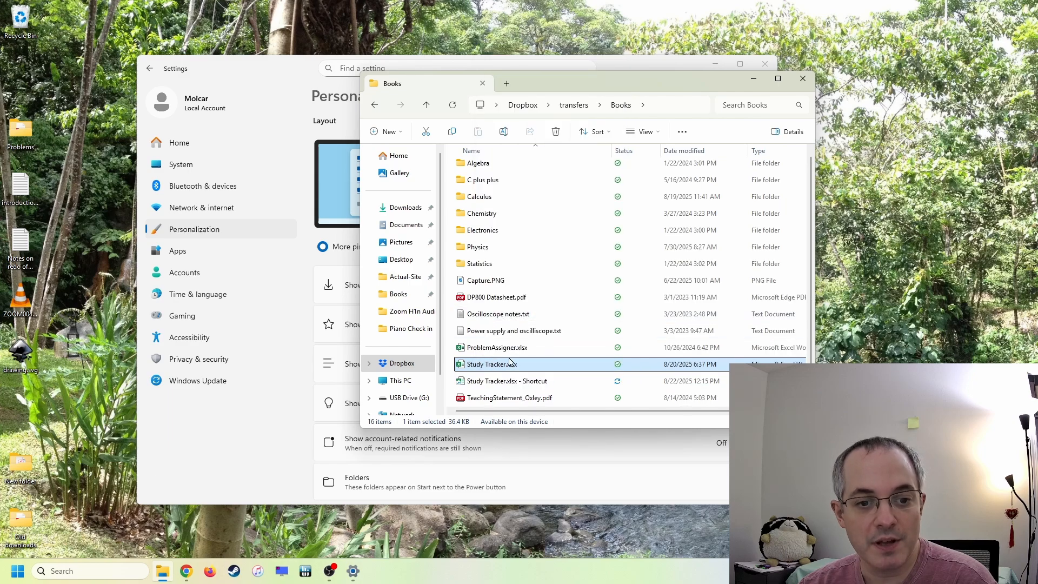
pyautogui.click(481, 383)
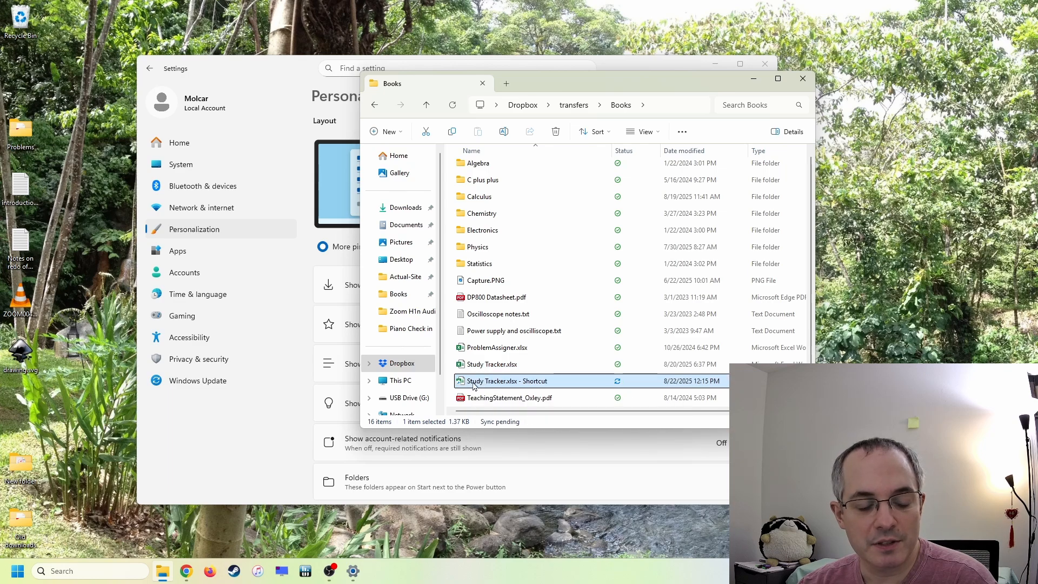
pyautogui.rightClick(471, 383)
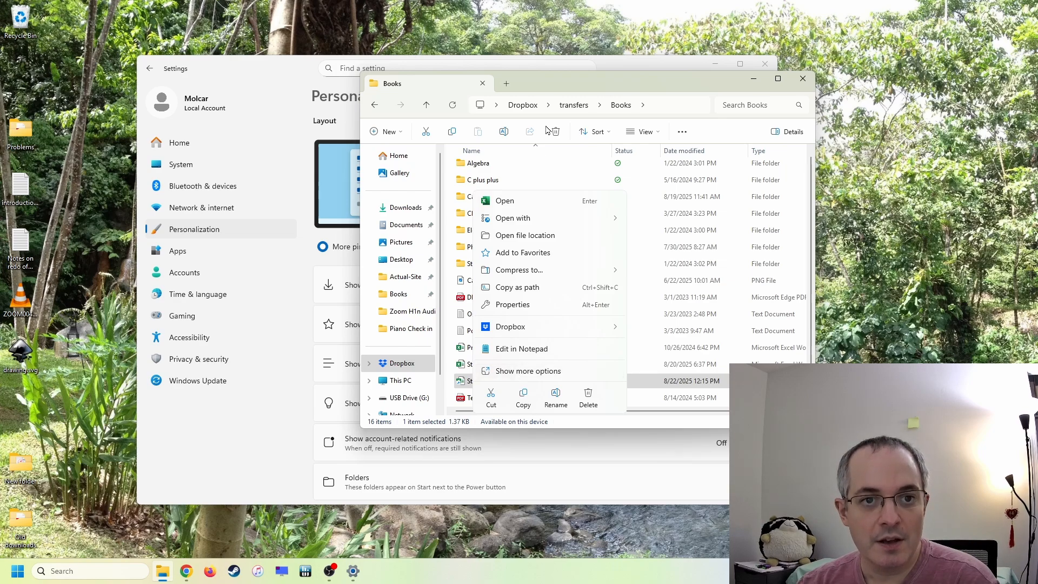
# Open This PC in a new window beside the Books window and go into Local Disk (C:).
pyautogui.moveTo(546, 92); pyautogui.dragTo(691, 82)
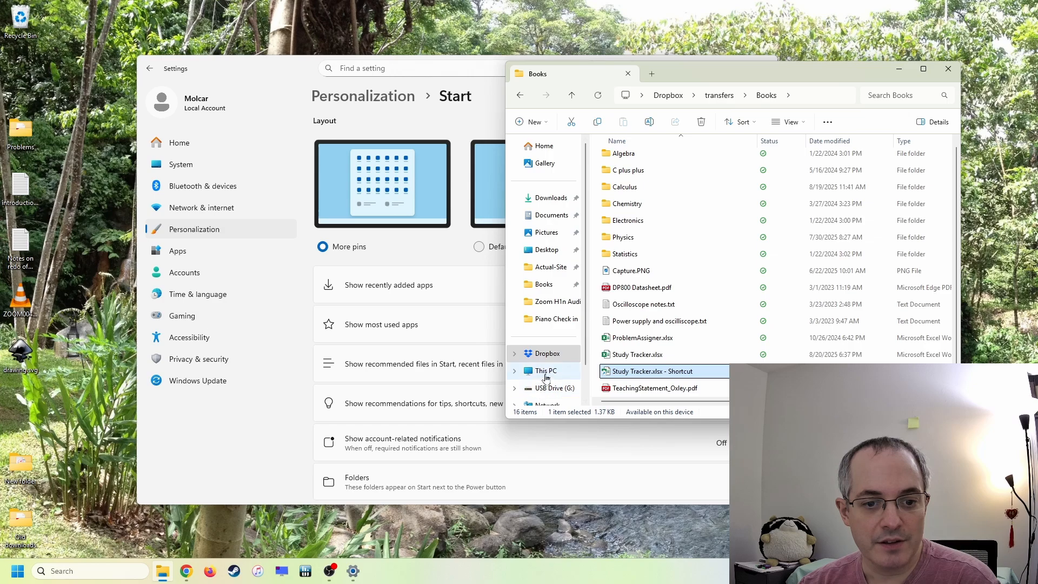
pyautogui.rightClick(546, 376)
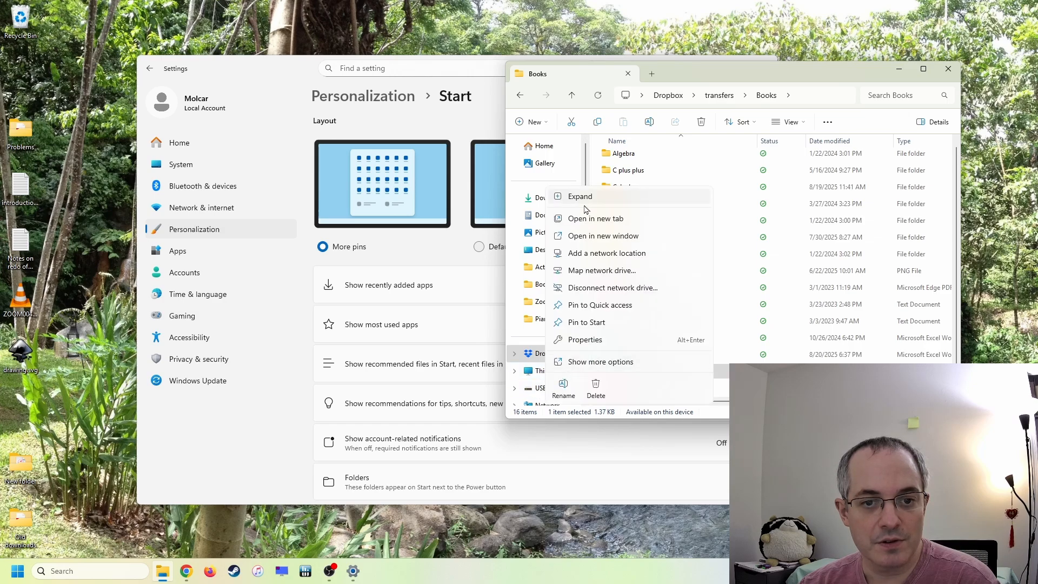
pyautogui.click(586, 236)
pyautogui.moveTo(732, 75); pyautogui.dragTo(279, 80)
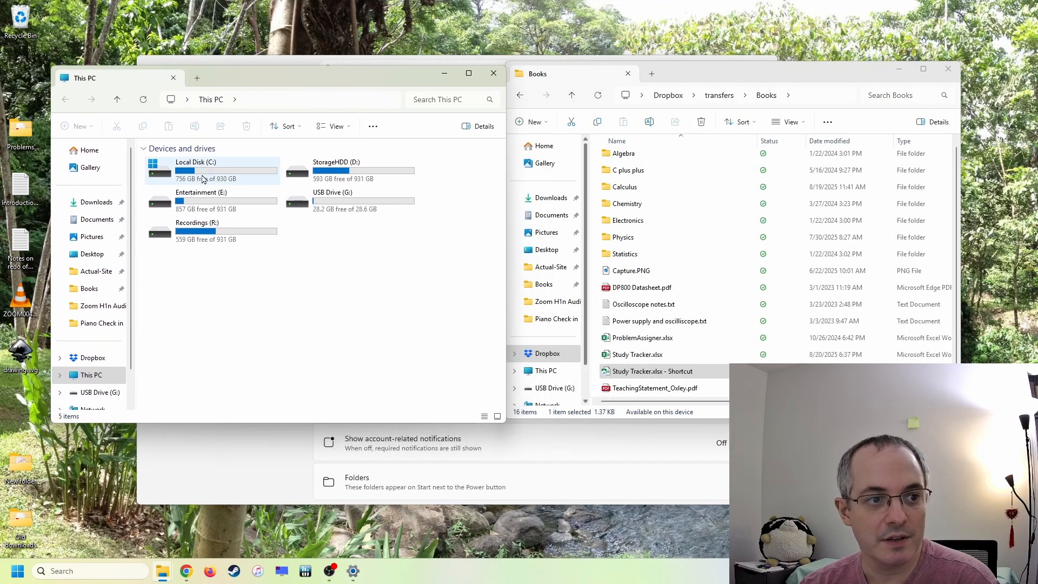
pyautogui.doubleClick(164, 169)
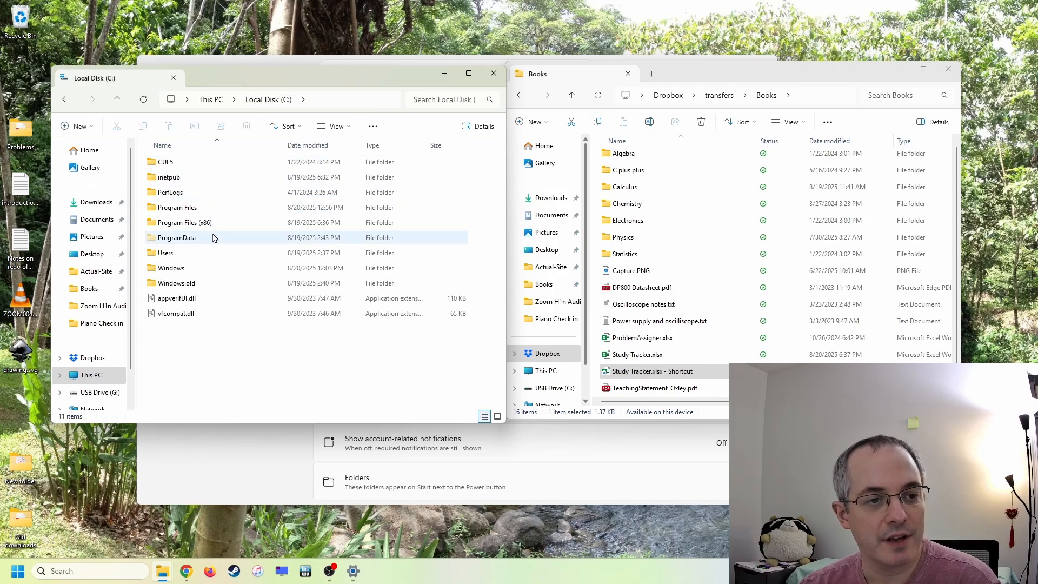
# Set the folder view options to show hidden files, folders, and drives.
pyautogui.click(373, 129)
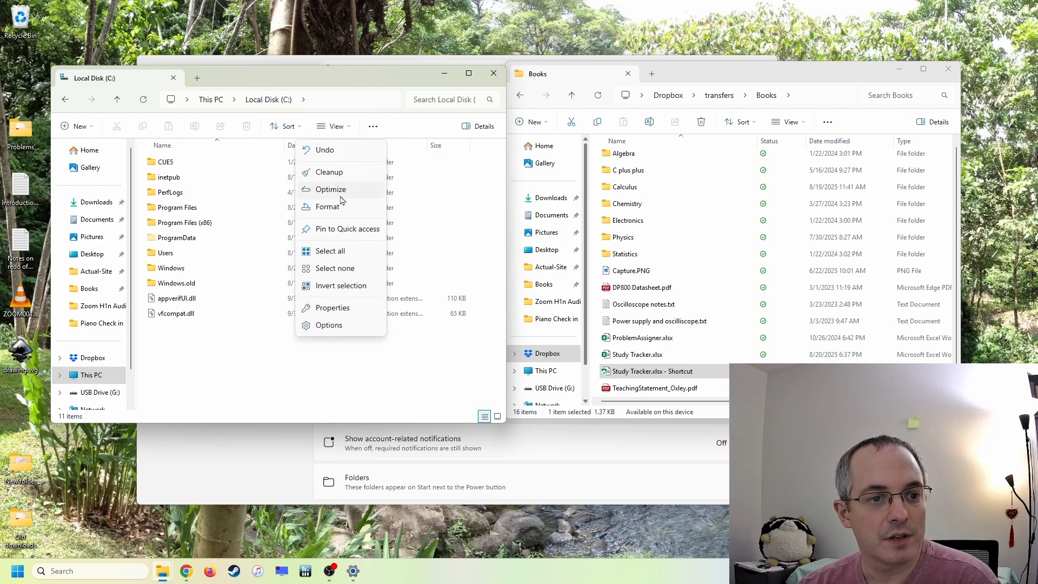
pyautogui.click(335, 325)
pyautogui.click(103, 174)
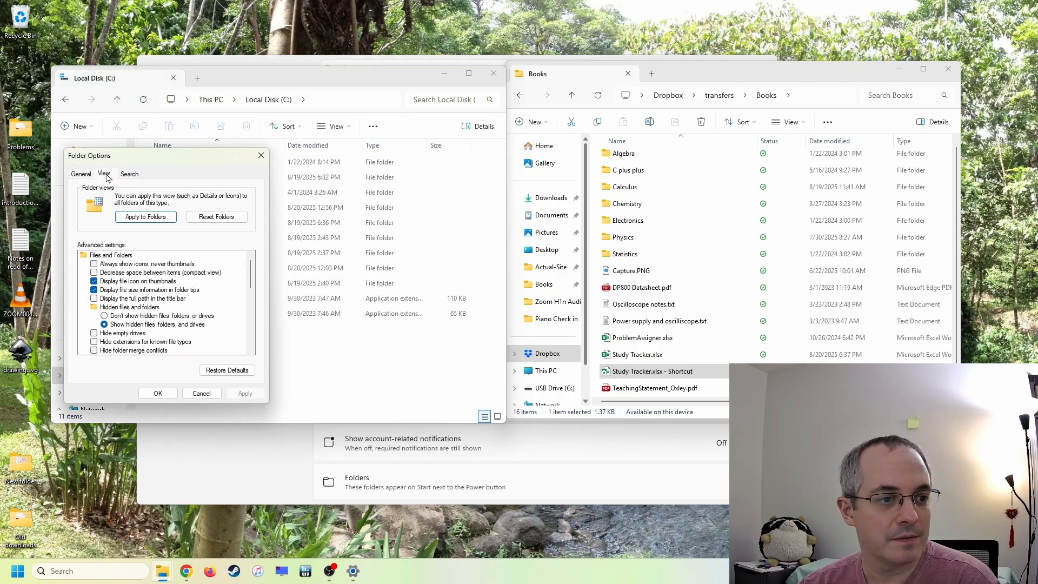
pyautogui.click(137, 326)
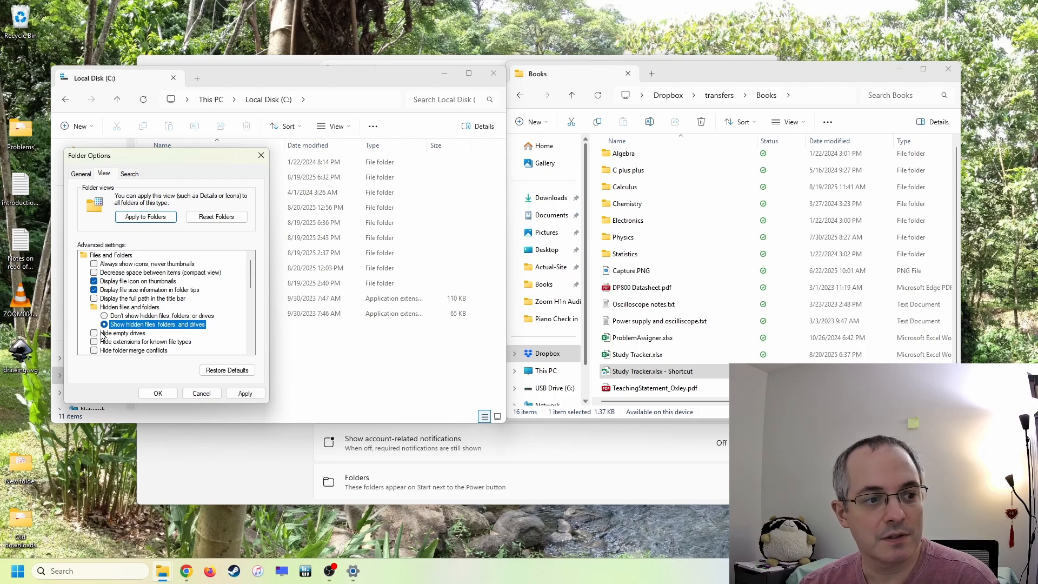
pyautogui.click(158, 393)
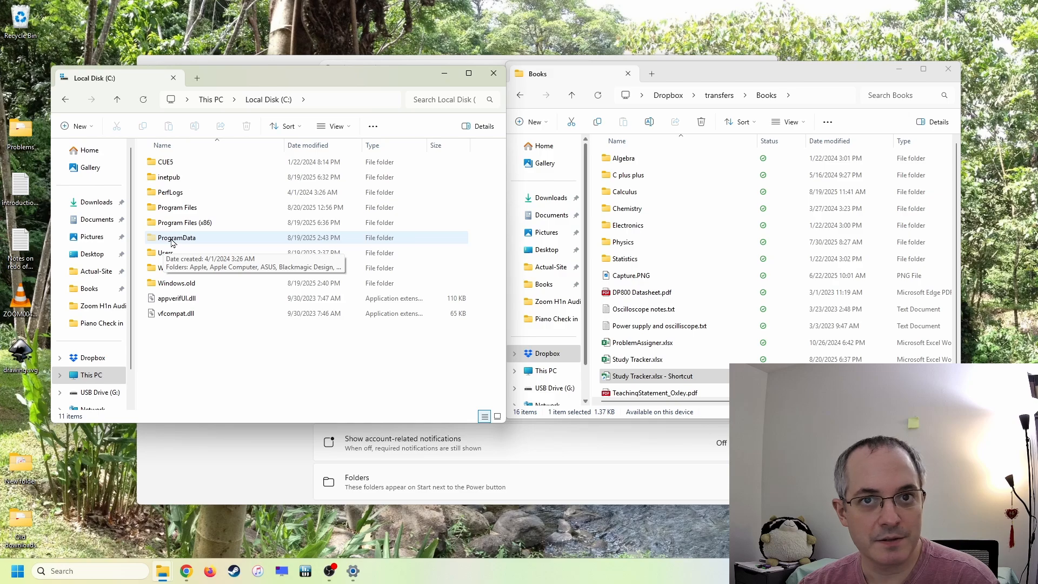
# Navigate from Local Disk (C:) to ProgramData\Microsoft\Windows\Start Menu\Programs.
pyautogui.doubleClick(172, 240)
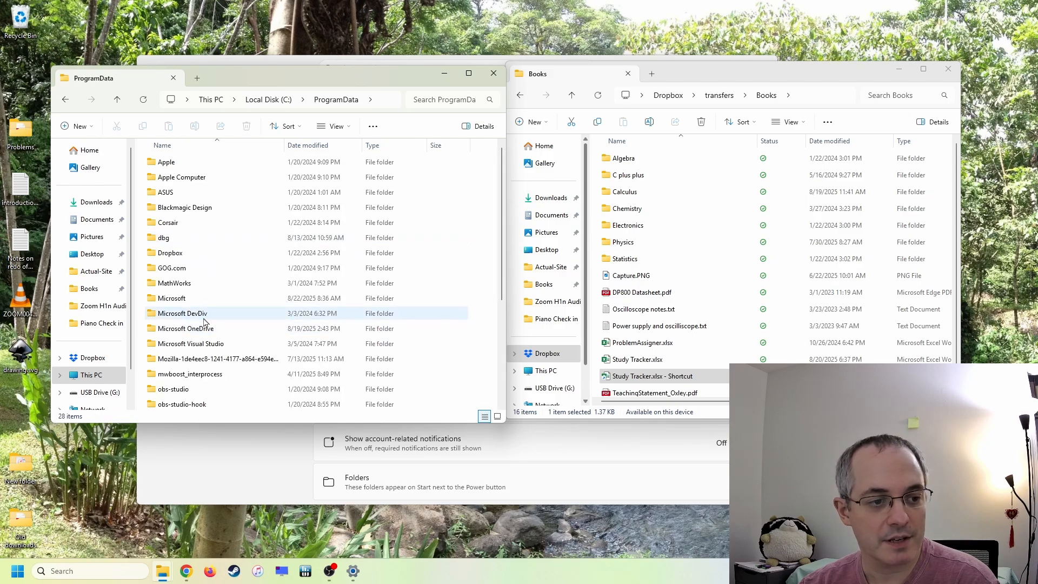
pyautogui.click(177, 304)
pyautogui.doubleClick(175, 301)
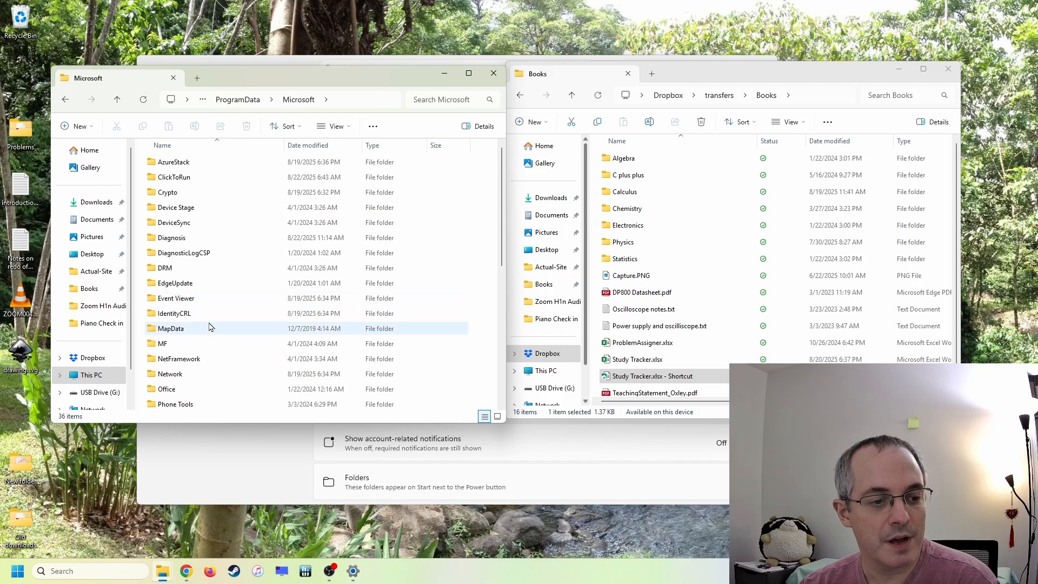
pyautogui.scroll(-6, 209, 327)
pyautogui.scroll(-1, 208, 326)
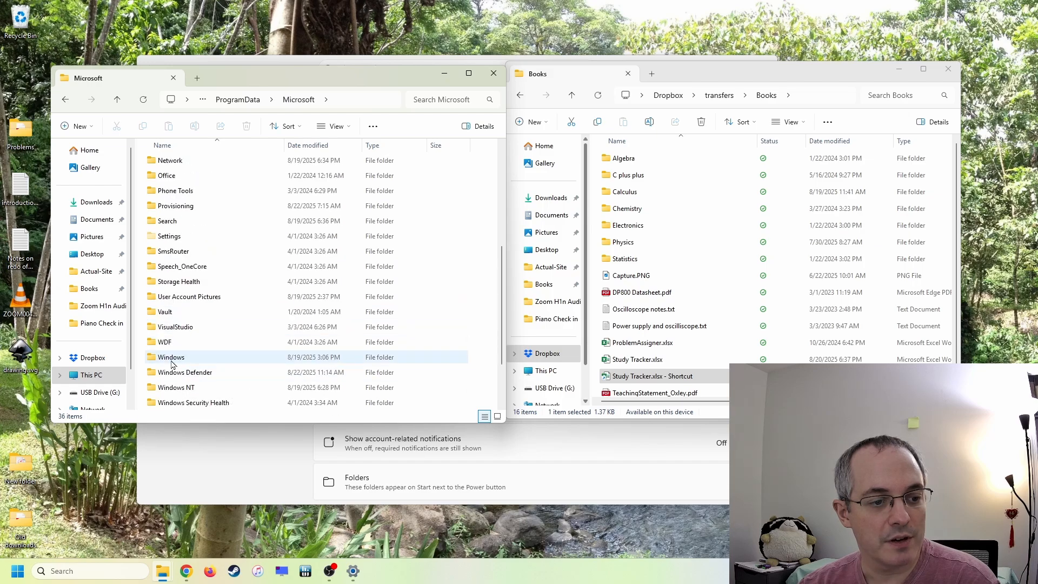
pyautogui.click(172, 357)
pyautogui.doubleClick(172, 358)
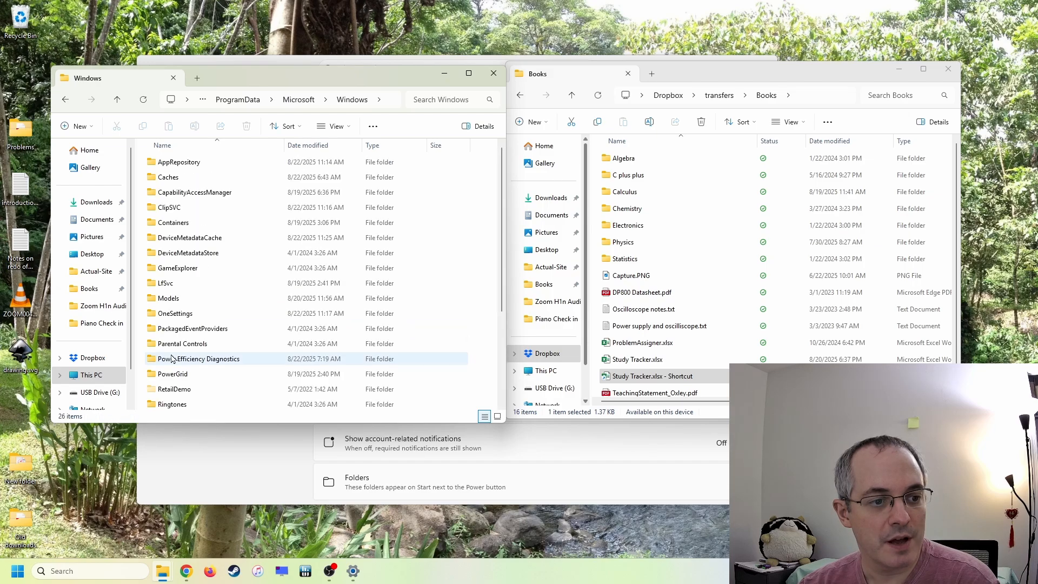
pyautogui.scroll(-3, 183, 336)
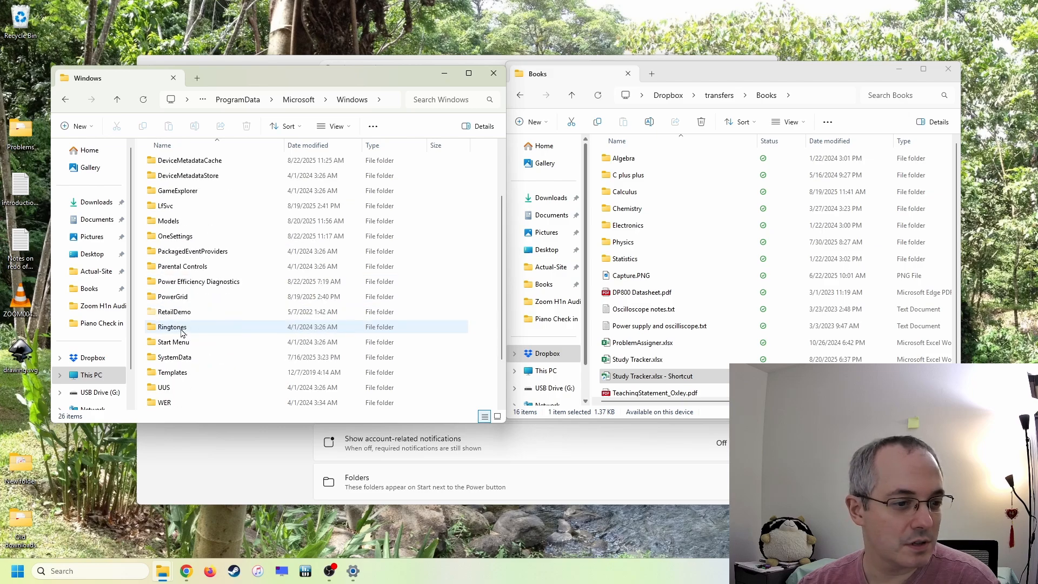
pyautogui.click(160, 299)
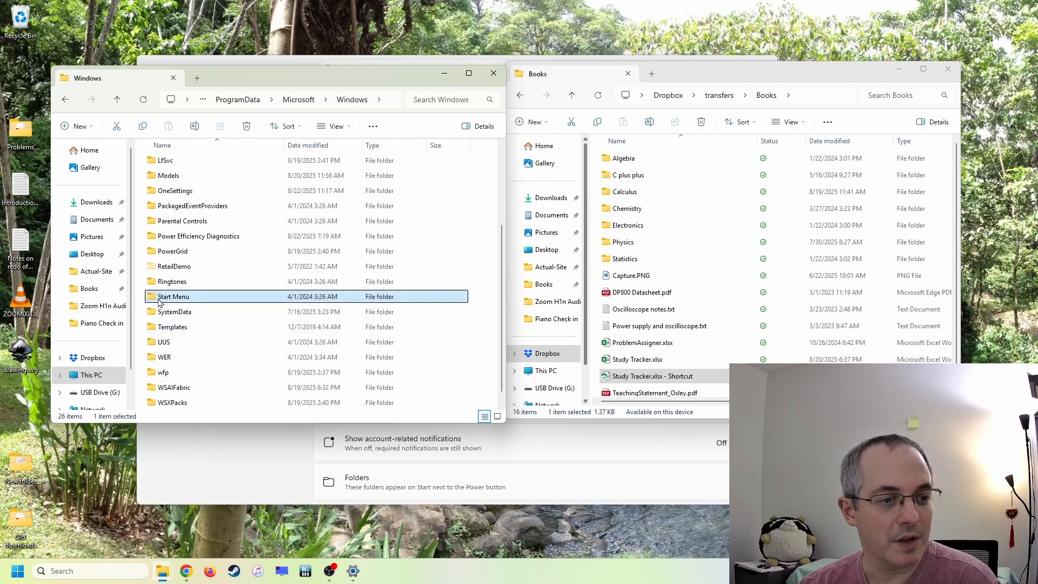
pyautogui.doubleClick(170, 301)
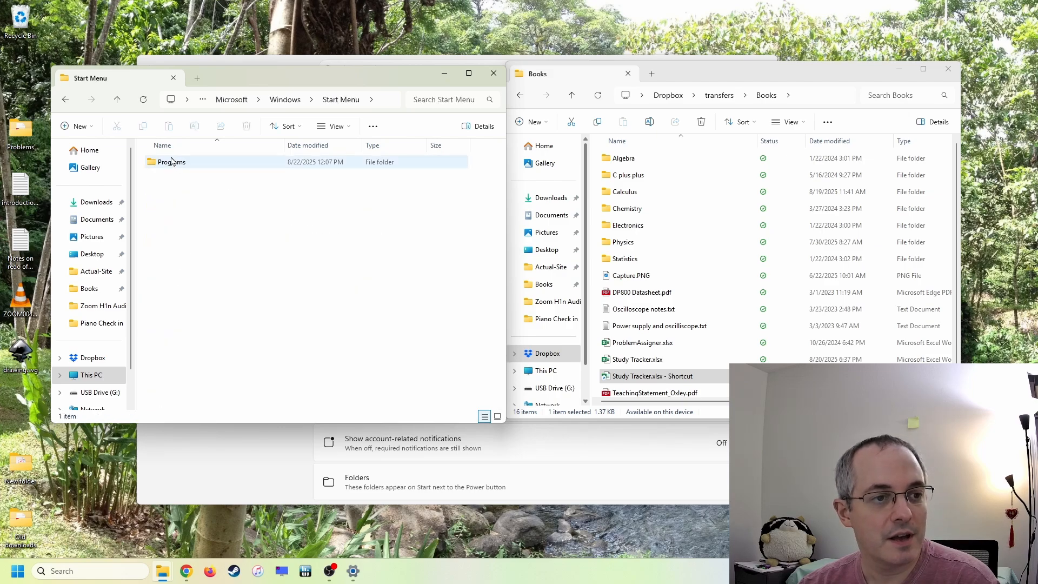
pyautogui.doubleClick(169, 164)
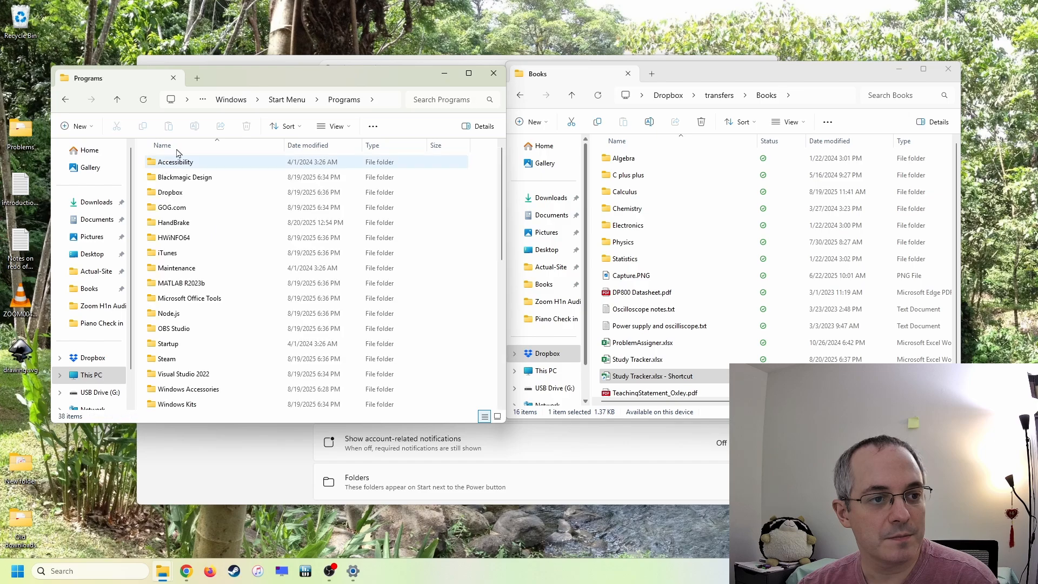
# Compare the contents of the Programs folder with the list of all apps in the Start menu.
pyautogui.moveTo(230, 86); pyautogui.dragTo(672, 75)
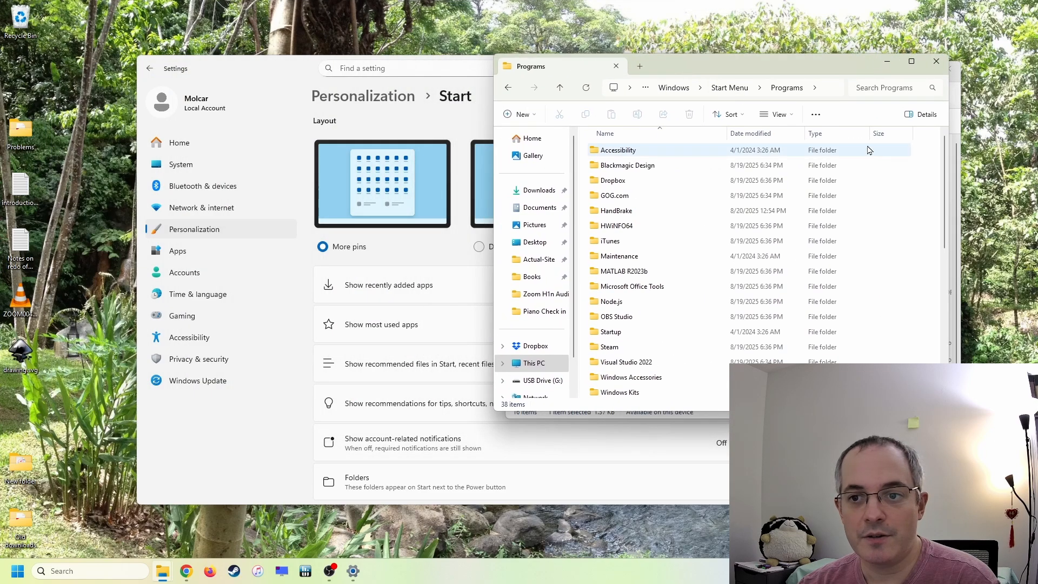
pyautogui.moveTo(945, 160); pyautogui.dragTo(954, 208)
pyautogui.click(17, 571)
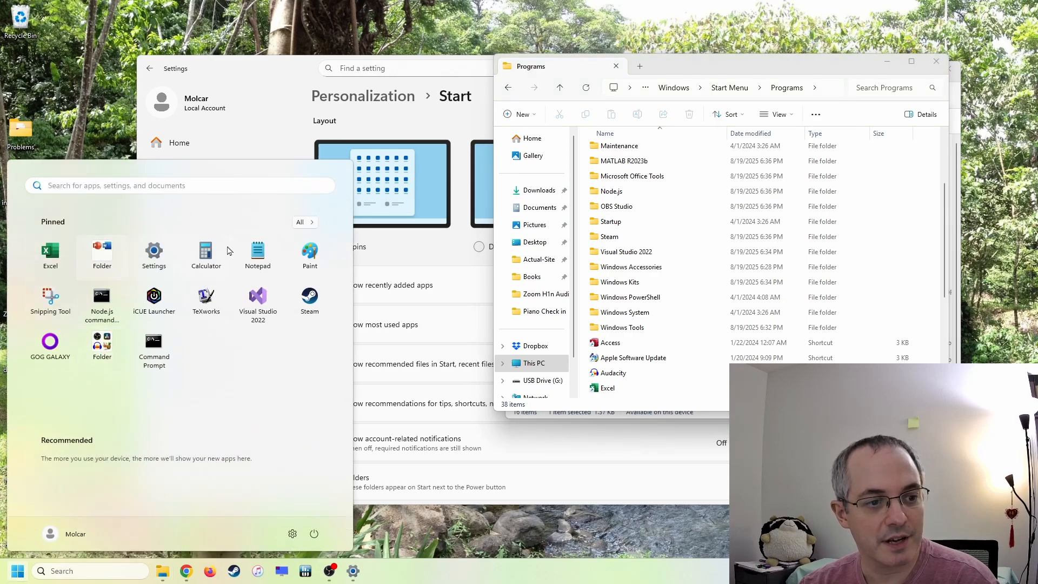
pyautogui.click(306, 222)
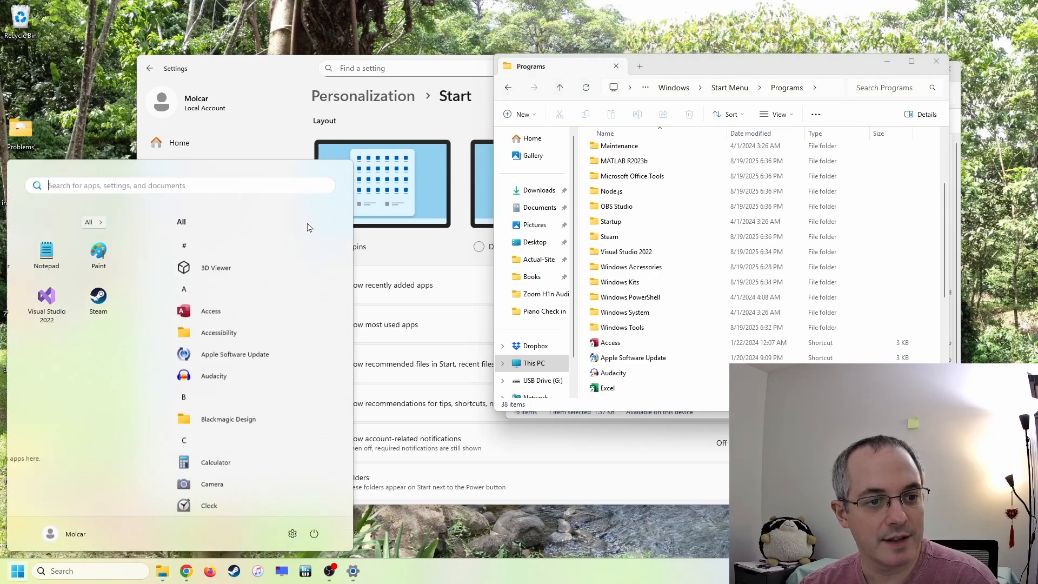
pyautogui.moveTo(350, 265); pyautogui.dragTo(341, 330)
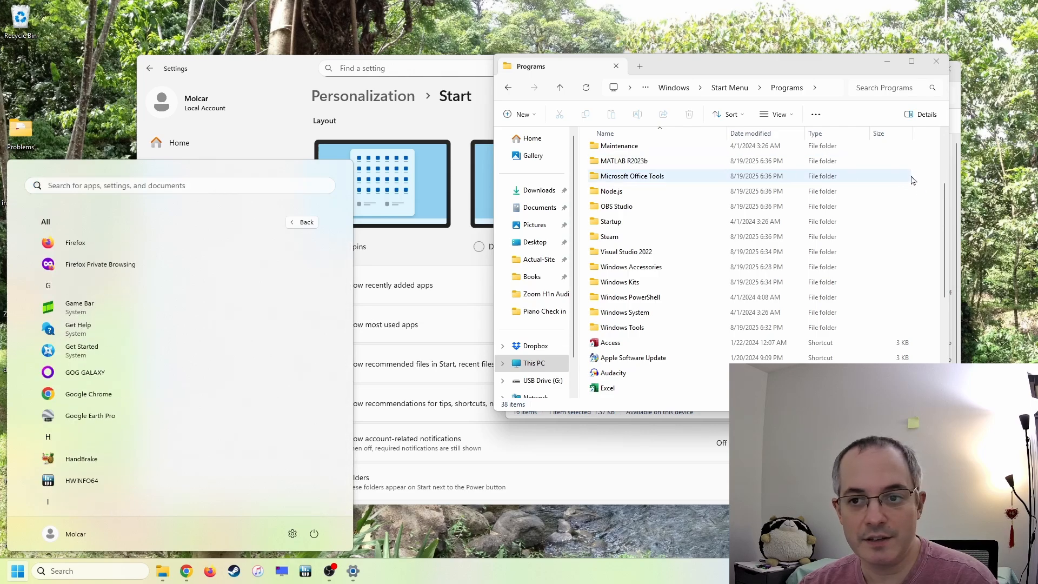
pyautogui.moveTo(944, 209); pyautogui.dragTo(946, 162)
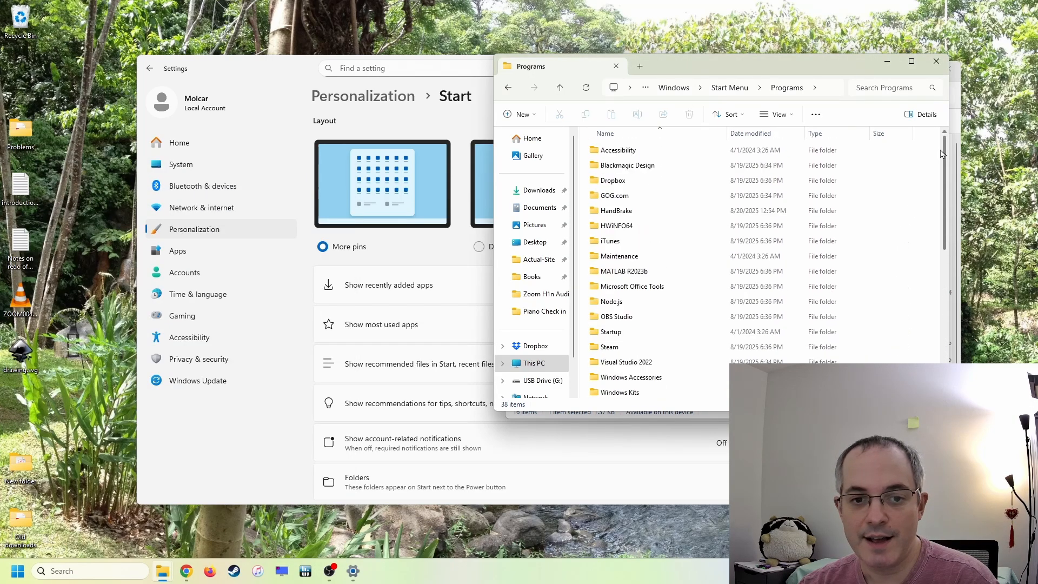
# Arrange the Programs and Books folder windows side by side without overlap.
pyautogui.moveTo(749, 71); pyautogui.dragTo(327, 83)
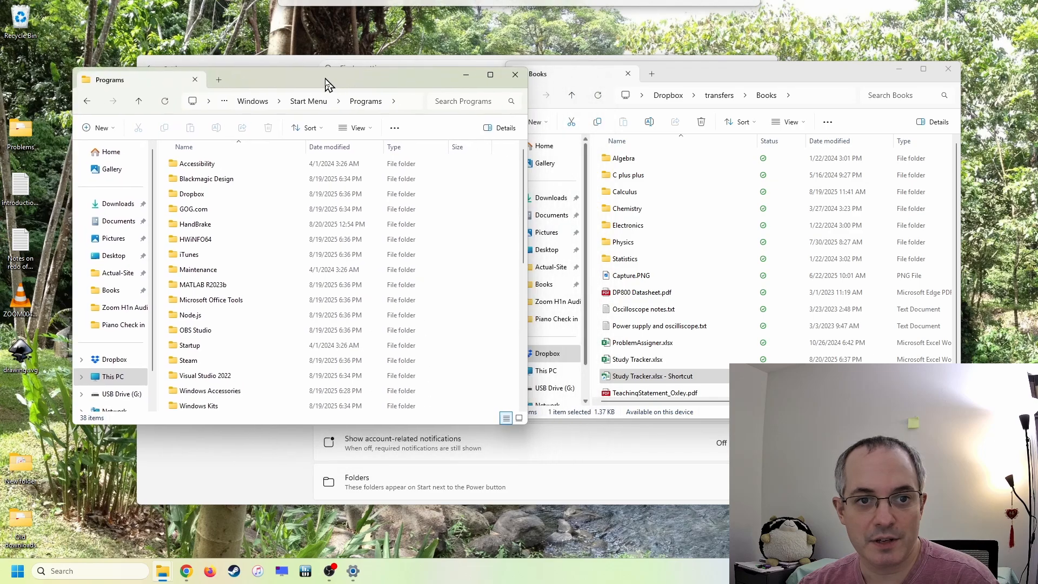
pyautogui.moveTo(757, 73); pyautogui.dragTo(794, 73)
pyautogui.moveTo(425, 89); pyautogui.dragTo(434, 83)
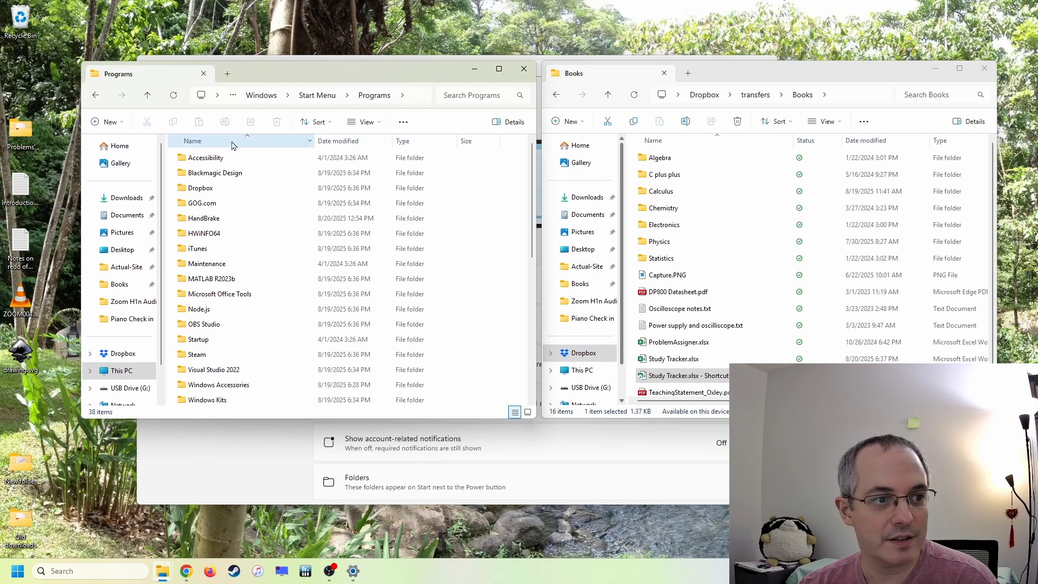
# Create a folder named Pinned Files in the Start Menu Programs folder, granting administrator permission.
pyautogui.click(105, 126)
pyautogui.click(119, 147)
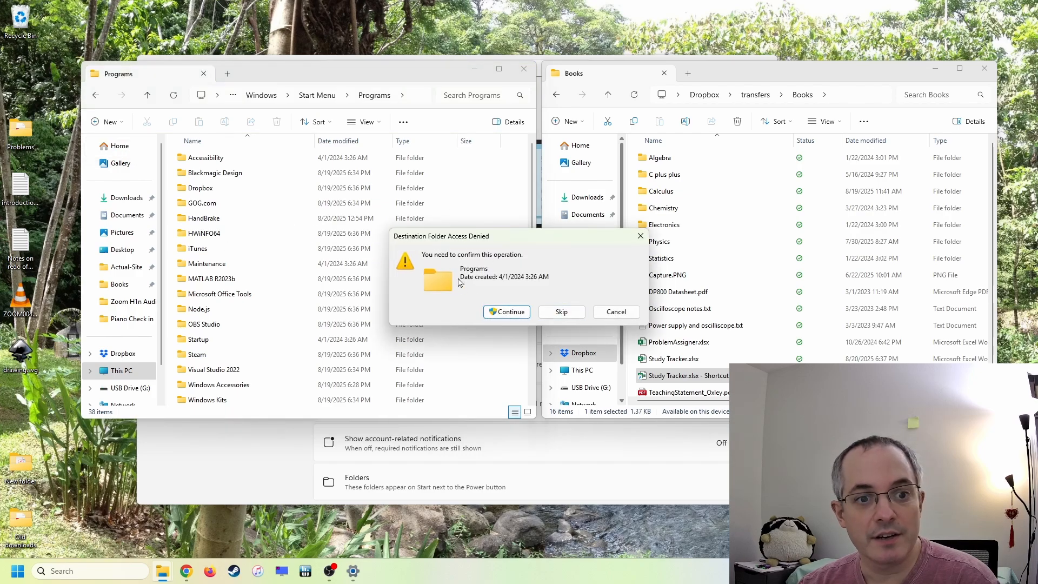
pyautogui.click(500, 314)
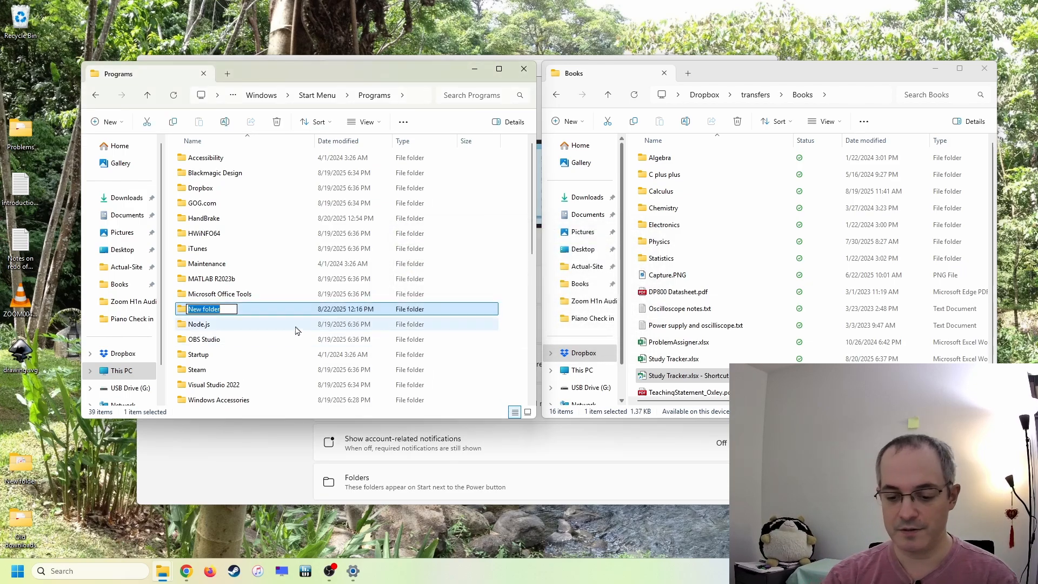
pyautogui.write('Pinned Files')
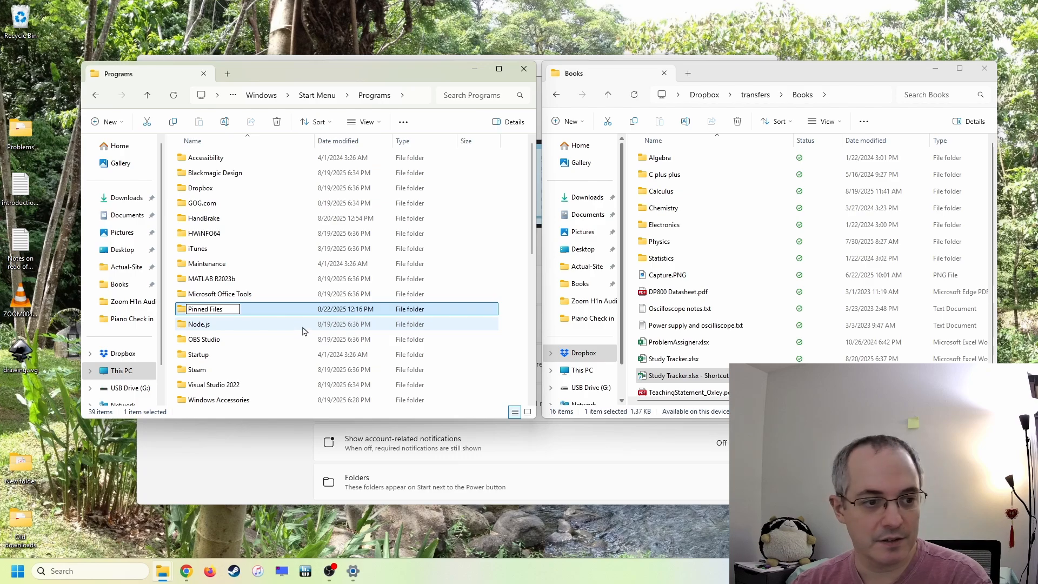
pyautogui.press('Return')
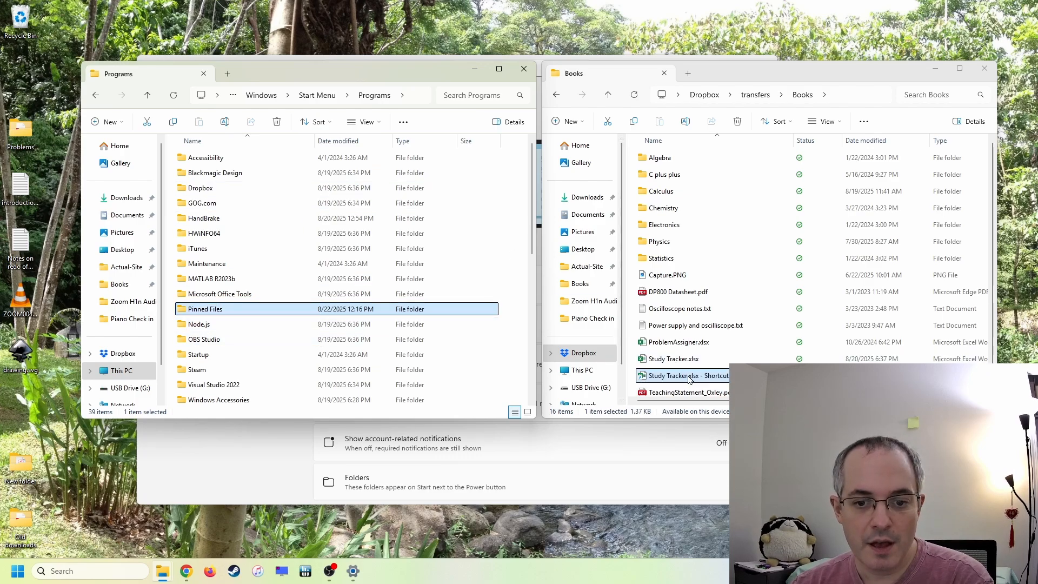
# Move the Study Tracker.xlsx shortcut from Books into the Pinned Files folder, approving administrator access and its removal from Dropbox.
pyautogui.moveTo(688, 378); pyautogui.dragTo(198, 312)
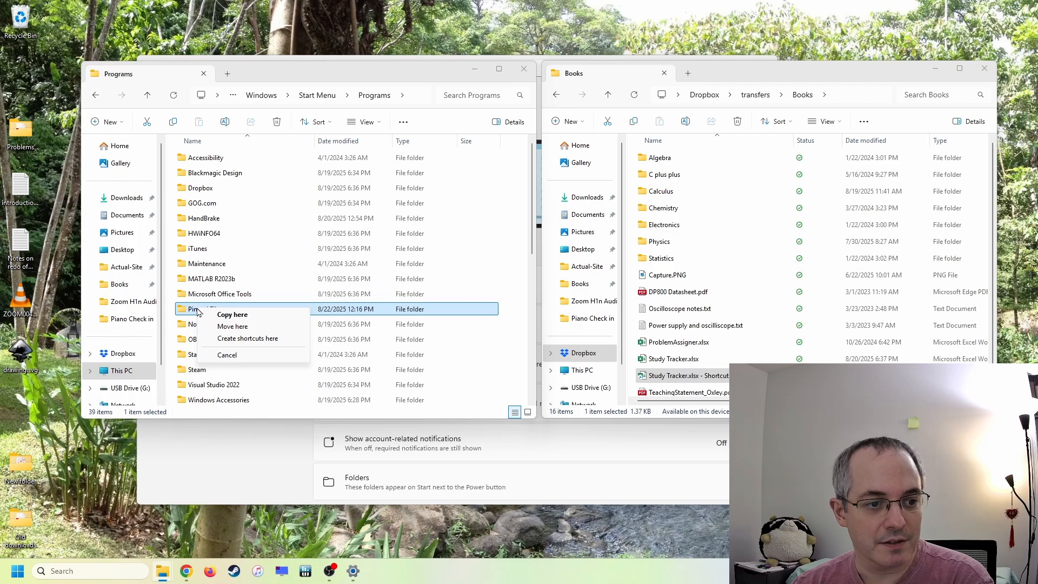
pyautogui.click(238, 328)
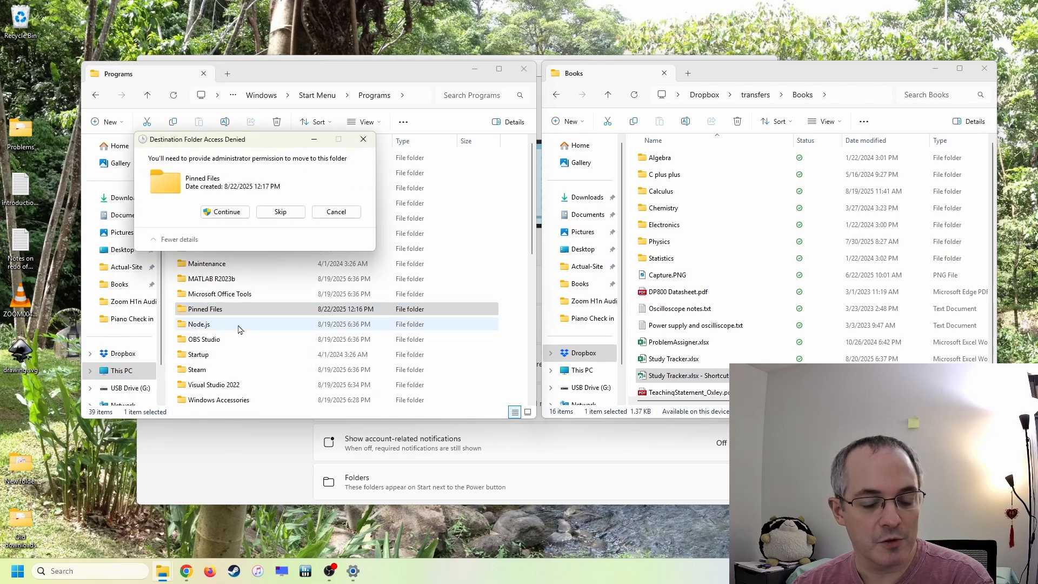
pyautogui.click(223, 212)
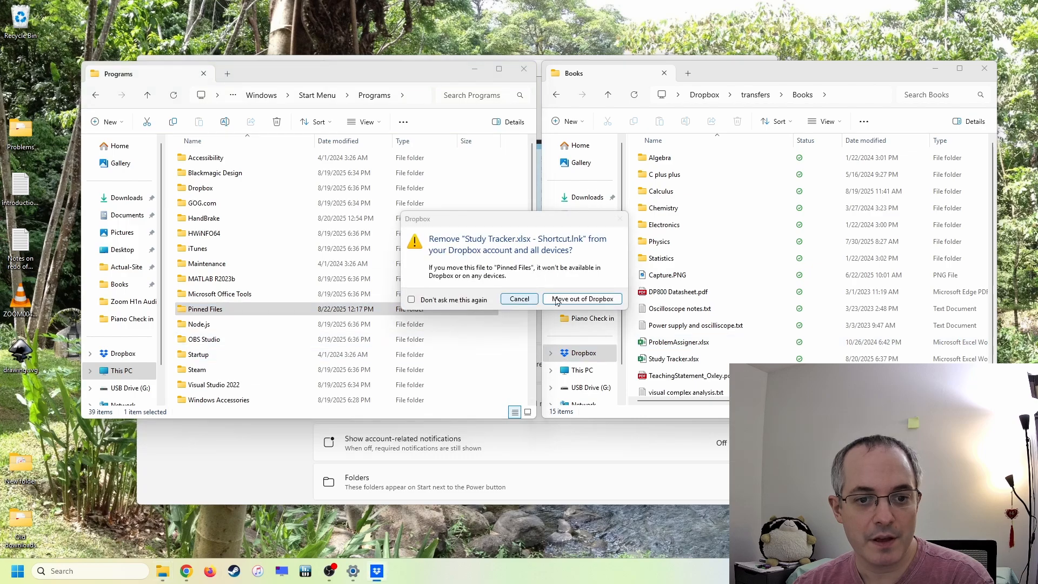
pyautogui.click(557, 299)
# Open the Pinned Files folder and reposition its window clear of the Start menu area.
pyautogui.moveTo(278, 80); pyautogui.dragTo(441, 81)
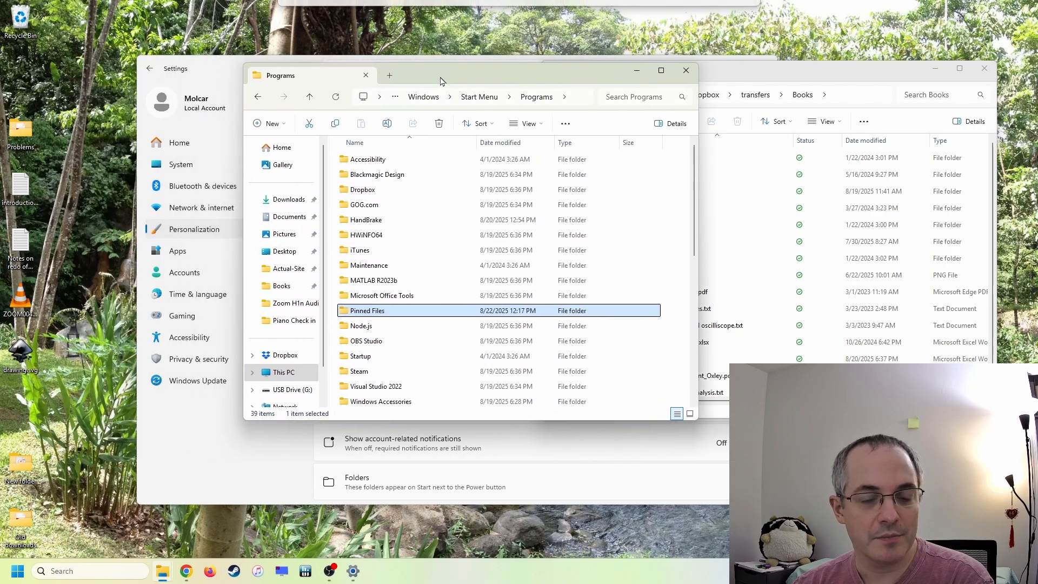
pyautogui.doubleClick(368, 311)
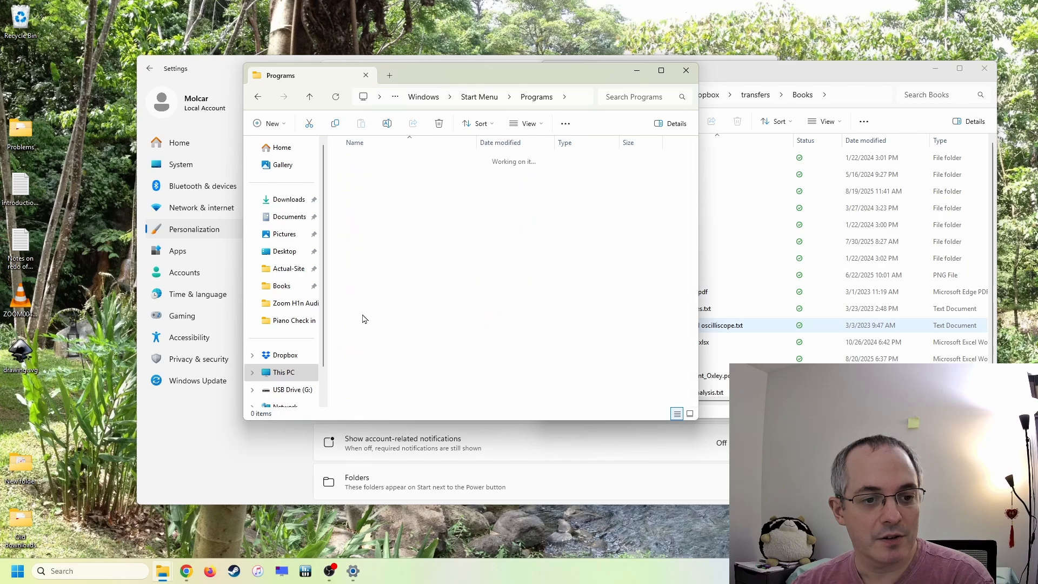
pyautogui.moveTo(460, 81); pyautogui.dragTo(744, 75)
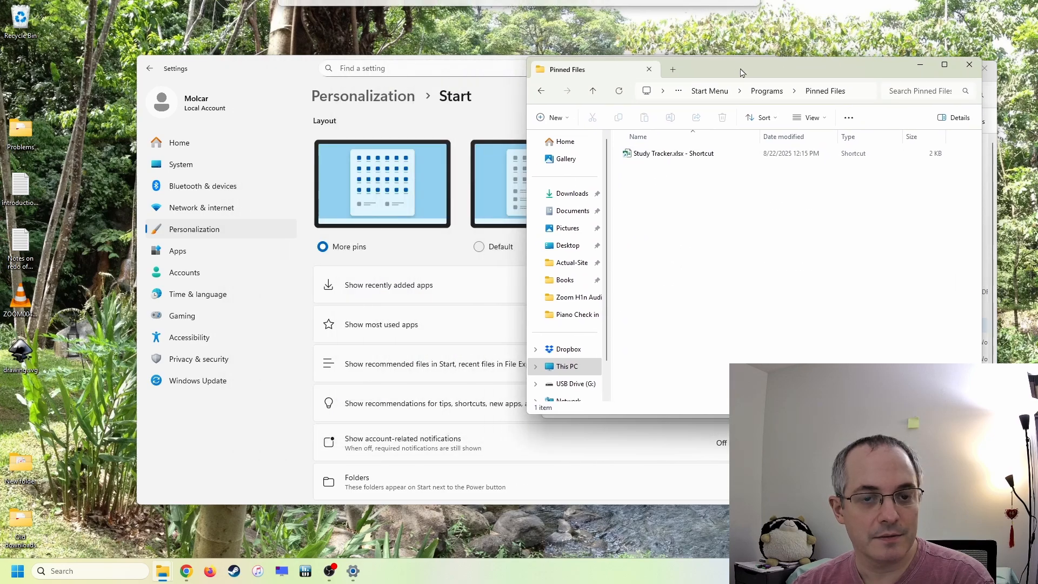
# Launch the pinned Study Tracker.xlsx shortcut from the Start menu, and return to the Pinned Files window.
pyautogui.click(17, 571)
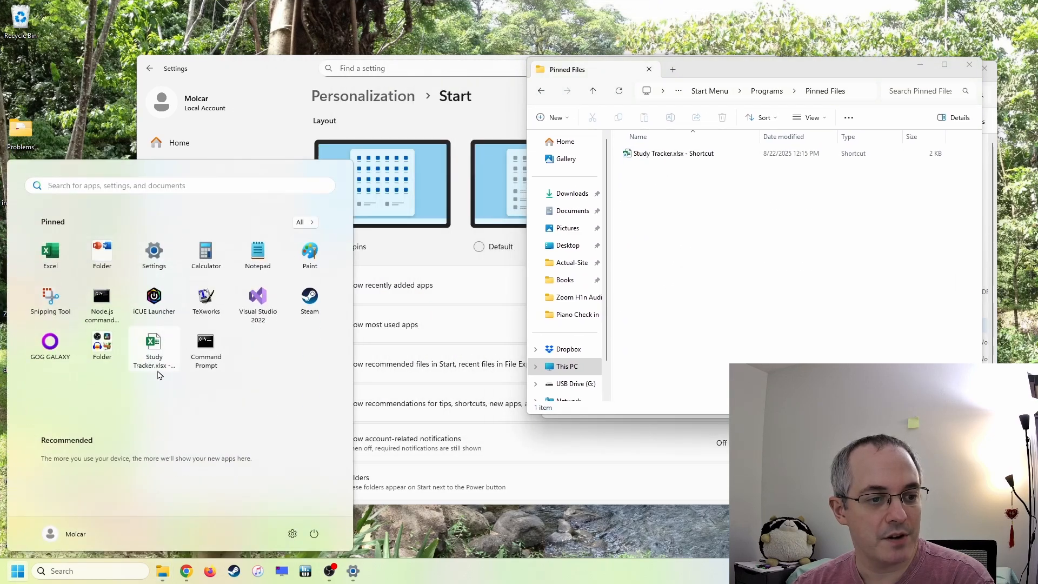
pyautogui.click(153, 346)
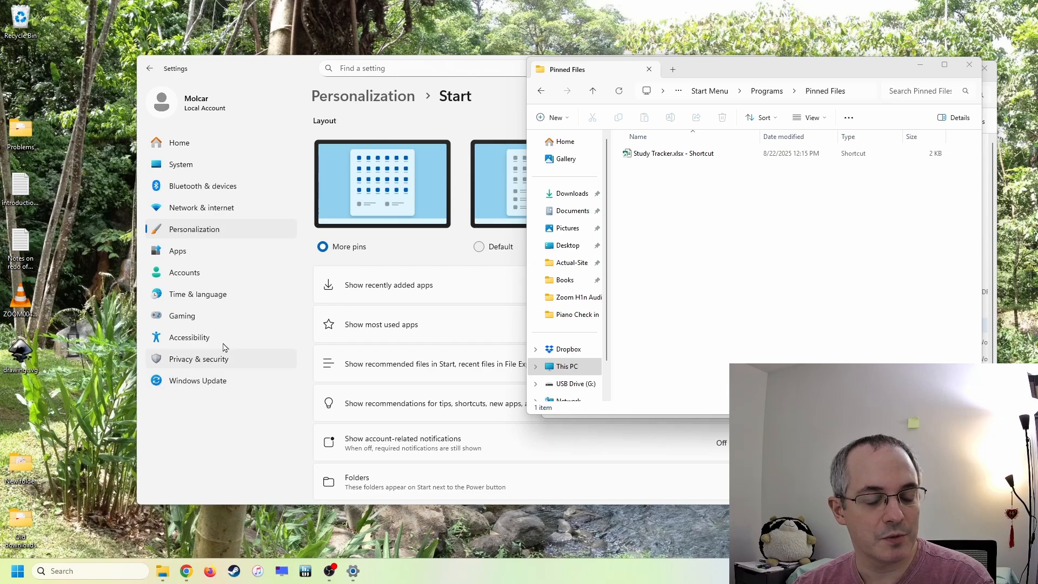
pyautogui.click(620, 223)
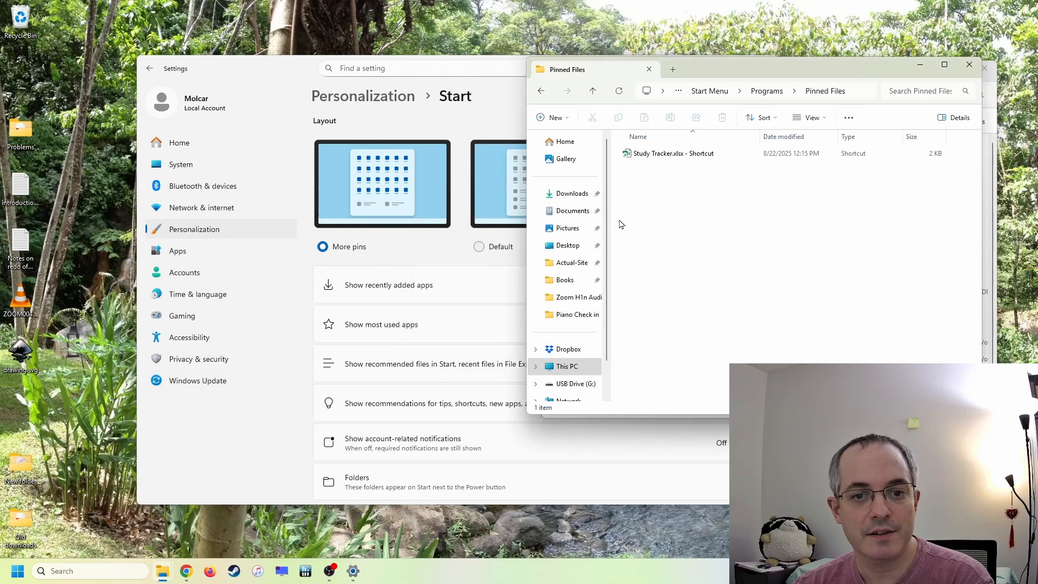
# Locate the Study Tracker.xlsx shortcut in the Start menu's list of all apps, check its pin options, and return to the pinned items.
pyautogui.click(16, 569)
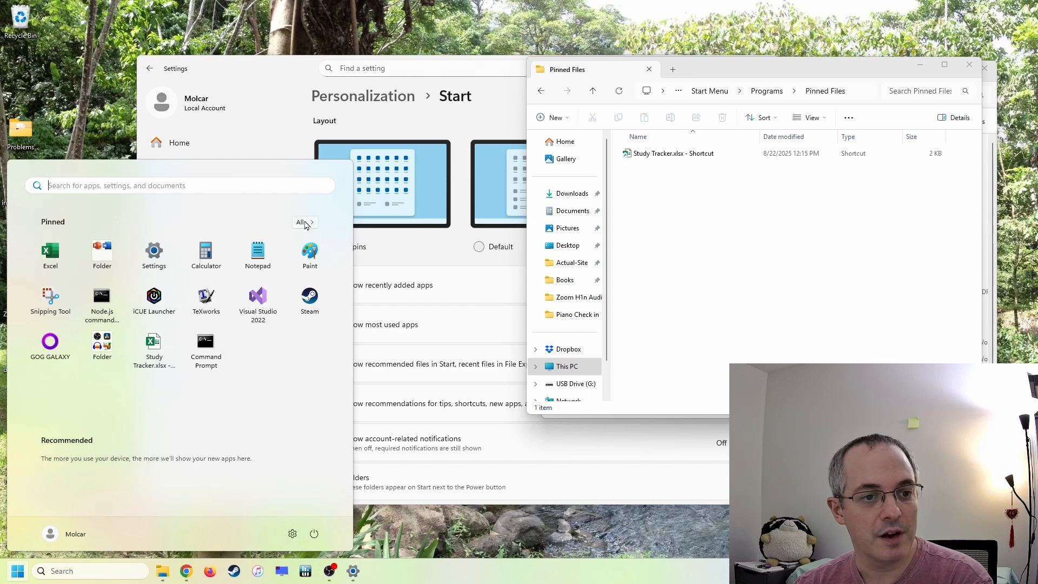
pyautogui.click(305, 222)
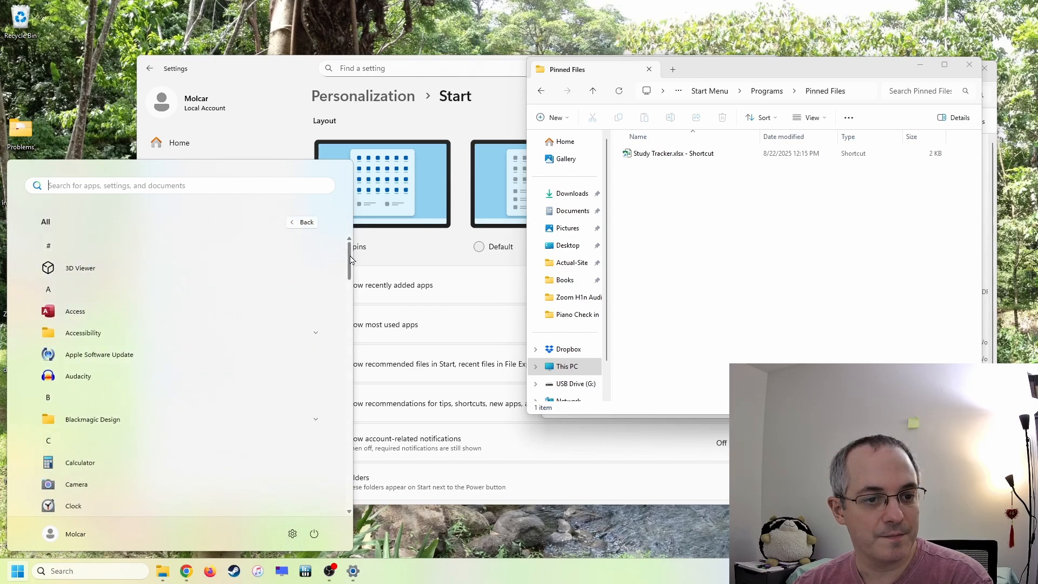
pyautogui.moveTo(350, 260); pyautogui.dragTo(354, 410)
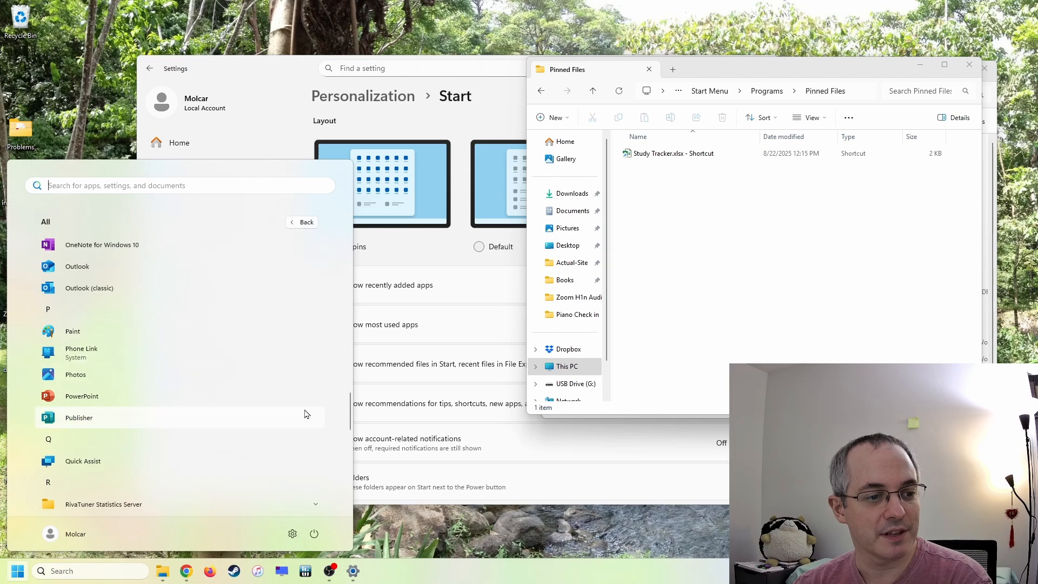
pyautogui.moveTo(351, 406); pyautogui.dragTo(350, 442)
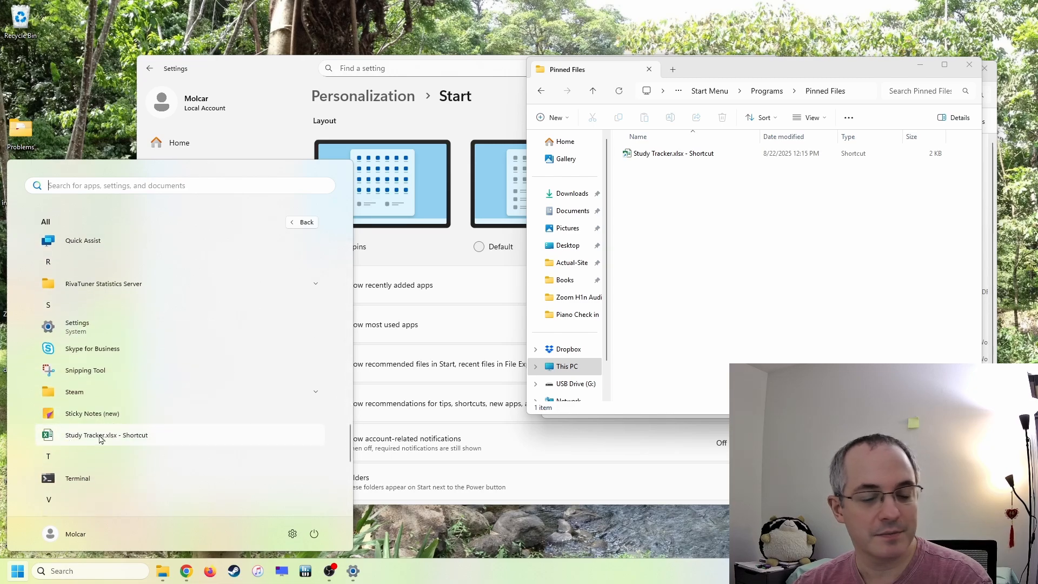
pyautogui.rightClick(79, 438)
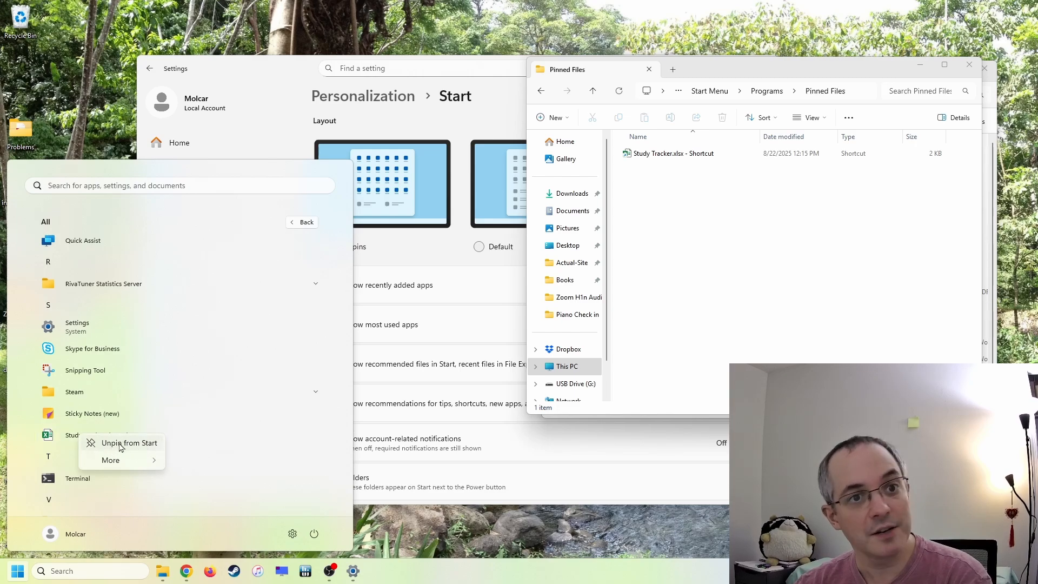
pyautogui.click(299, 226)
pyautogui.click(302, 222)
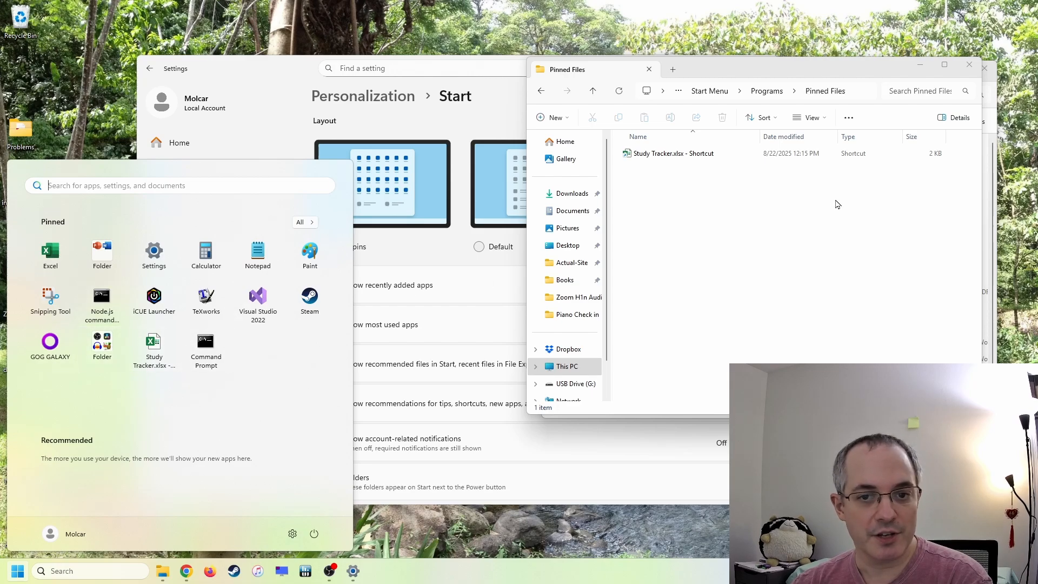
# Rename the shortcut in Pinned Files to Study Tracker, granting administrator permission.
pyautogui.click(666, 154)
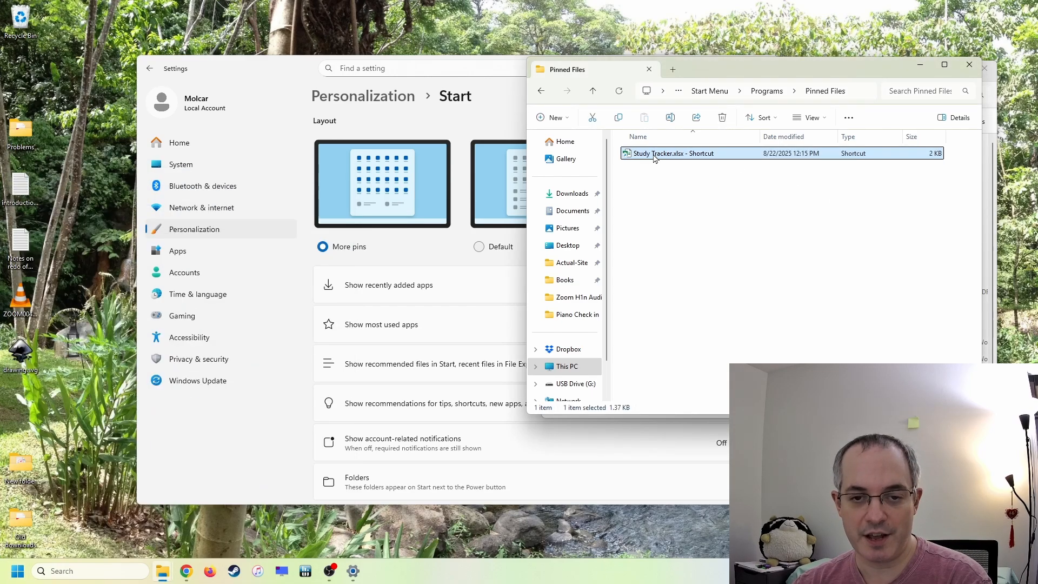
pyautogui.click(654, 154)
pyautogui.press('BackSpace')
pyautogui.press('BackSpace')
pyautogui.press('BackSpace')
pyautogui.press('BackSpace')
pyautogui.press('BackSpace')
pyautogui.press('BackSpace')
pyautogui.press('BackSpace')
pyautogui.press('BackSpace')
pyautogui.press('BackSpace')
pyautogui.press('BackSpace')
pyautogui.press('BackSpace')
pyautogui.press('BackSpace')
pyautogui.press('BackSpace')
pyautogui.press('BackSpace')
pyautogui.press('BackSpace')
pyautogui.press('BackSpace')
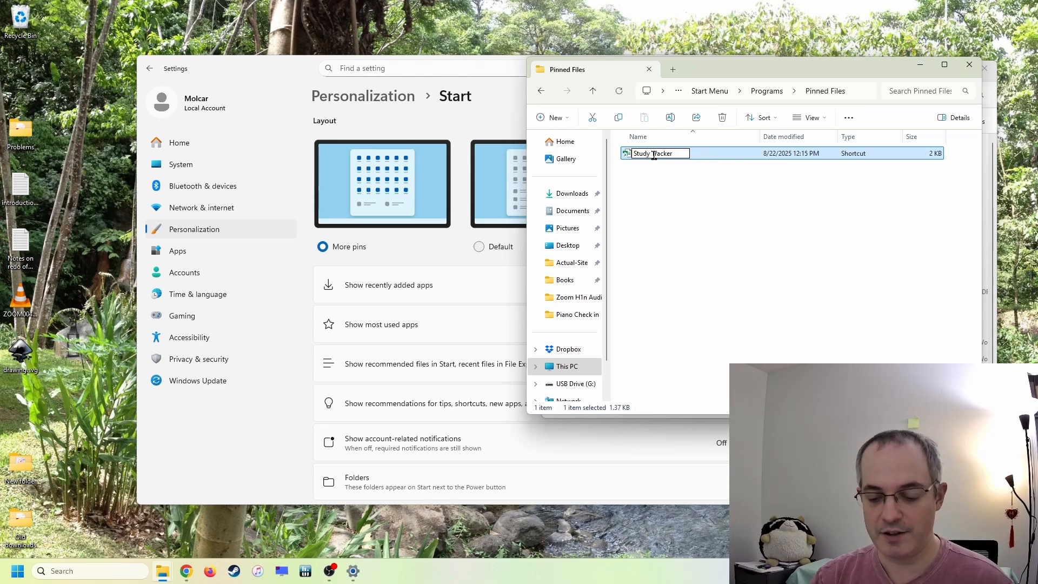
pyautogui.press('Return')
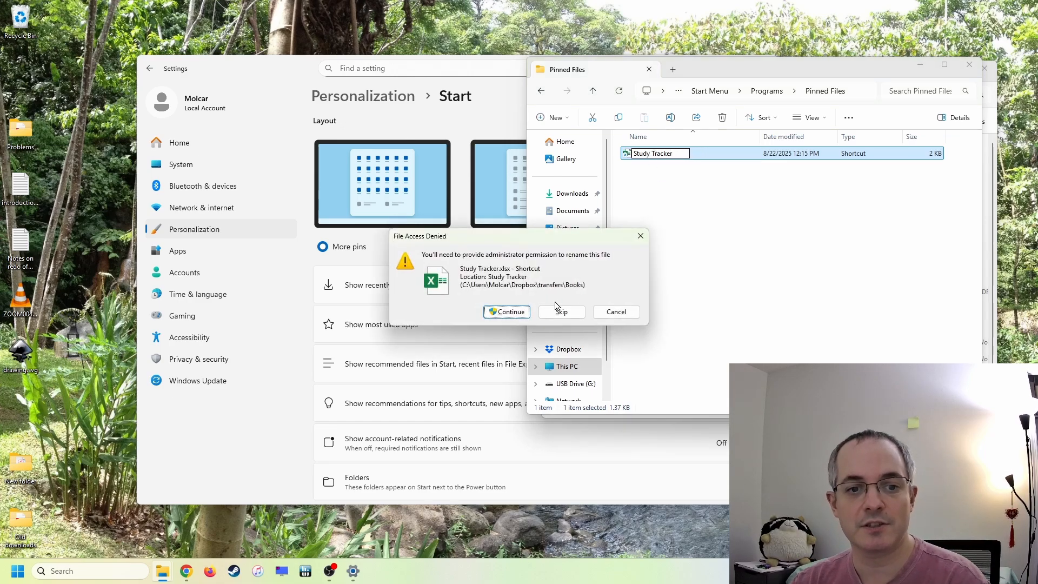
pyautogui.click(496, 309)
pyautogui.click(644, 273)
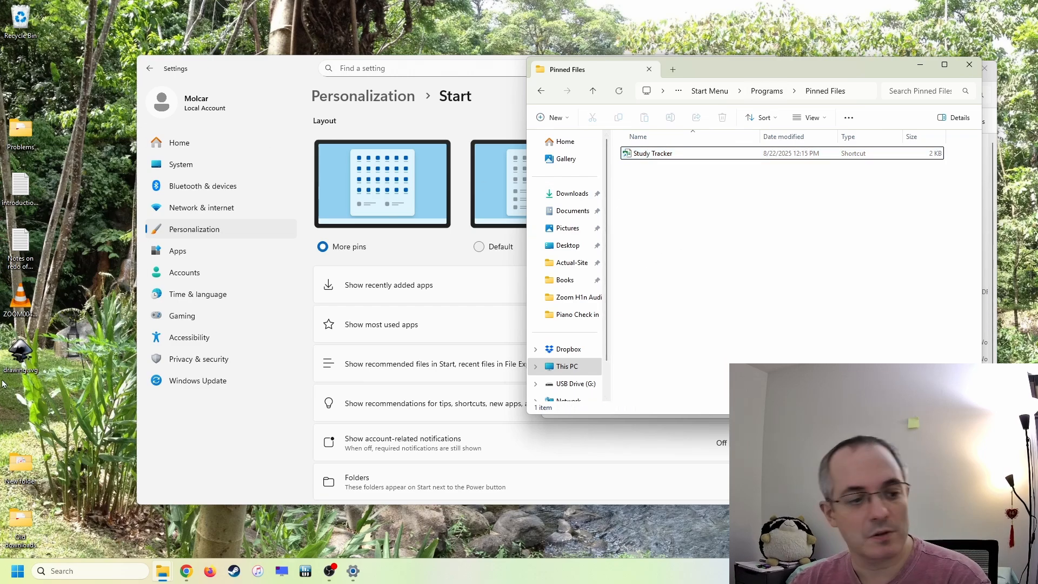
# Check the name of the Study Tracker item pinned in the Start menu.
pyautogui.click(17, 571)
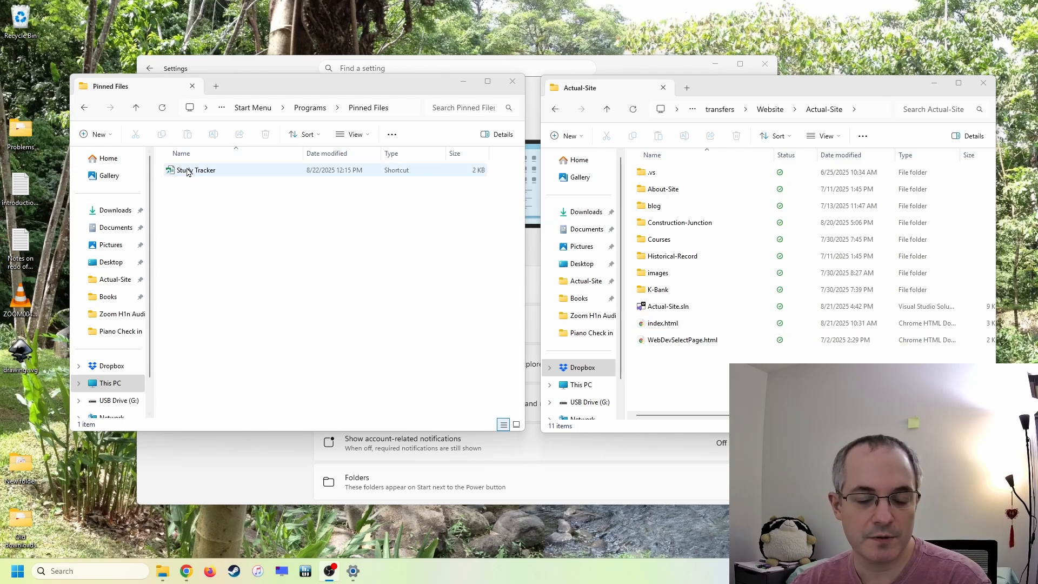
pyautogui.click(16, 578)
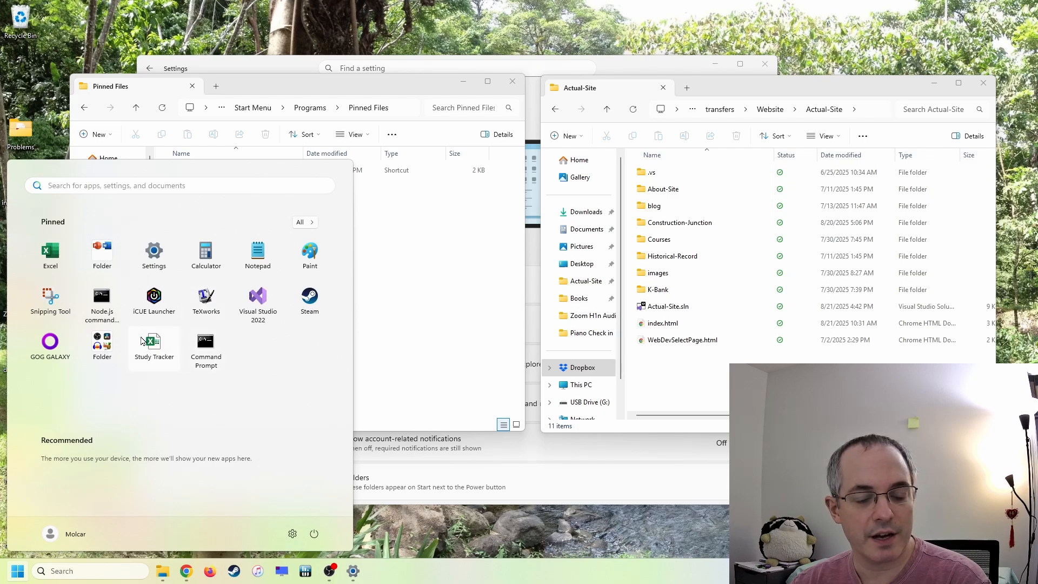
pyautogui.click(678, 366)
# Create a shortcut to Actual-Site.sln in the Actual-Site folder.
pyautogui.click(659, 307)
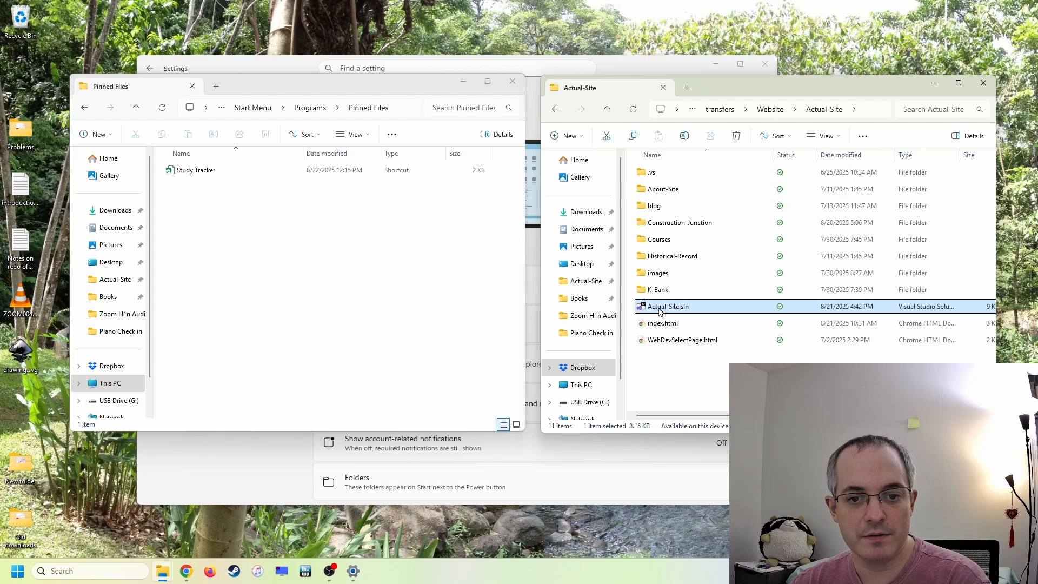
pyautogui.rightClick(660, 311)
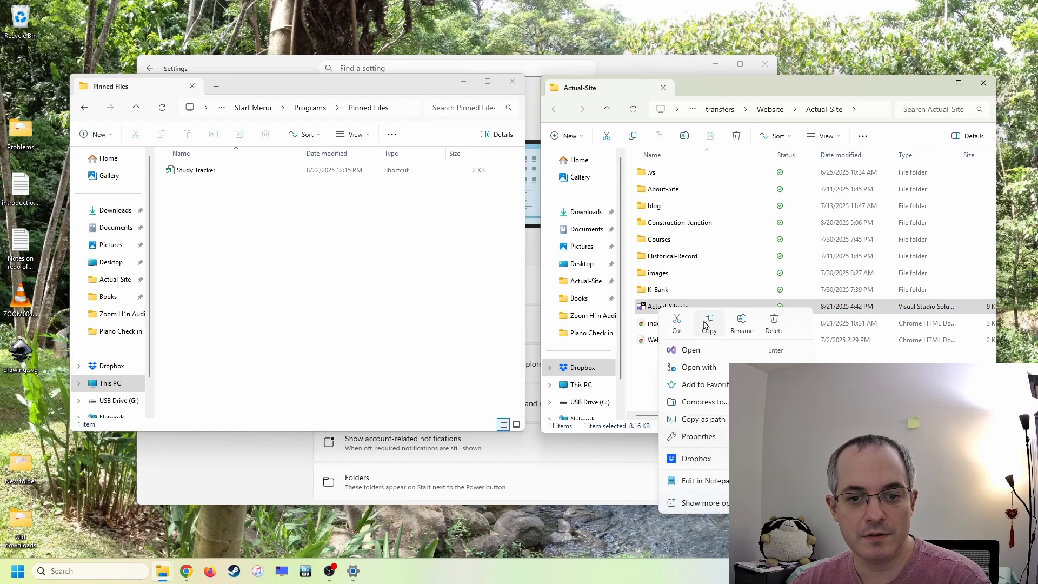
pyautogui.click(698, 505)
pyautogui.click(700, 259)
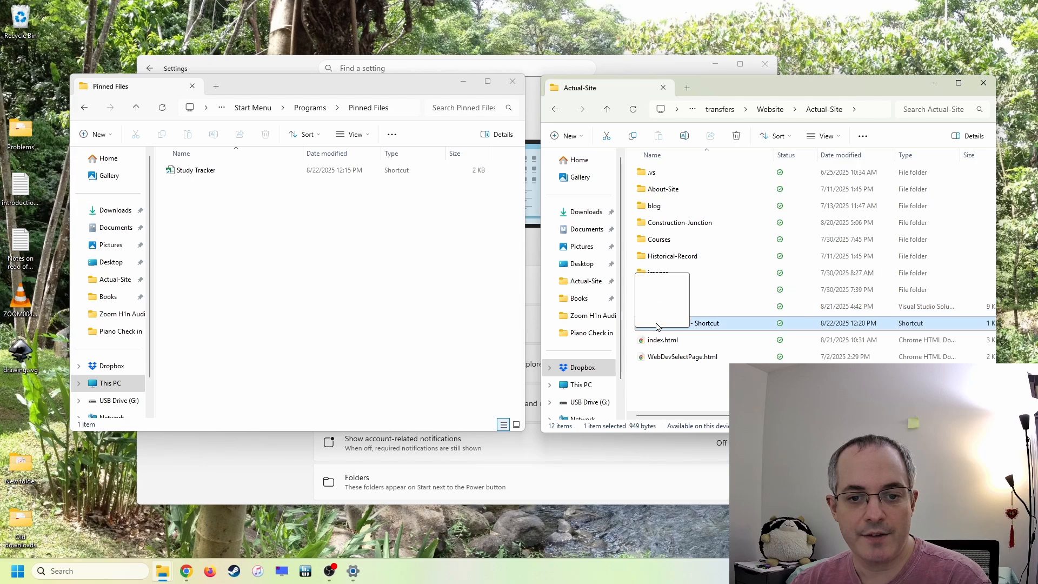
# Move the Actual-Site.sln shortcut into the Pinned Files folder, approving administrator access and its removal from Dropbox.
pyautogui.moveTo(657, 327); pyautogui.dragTo(266, 246)
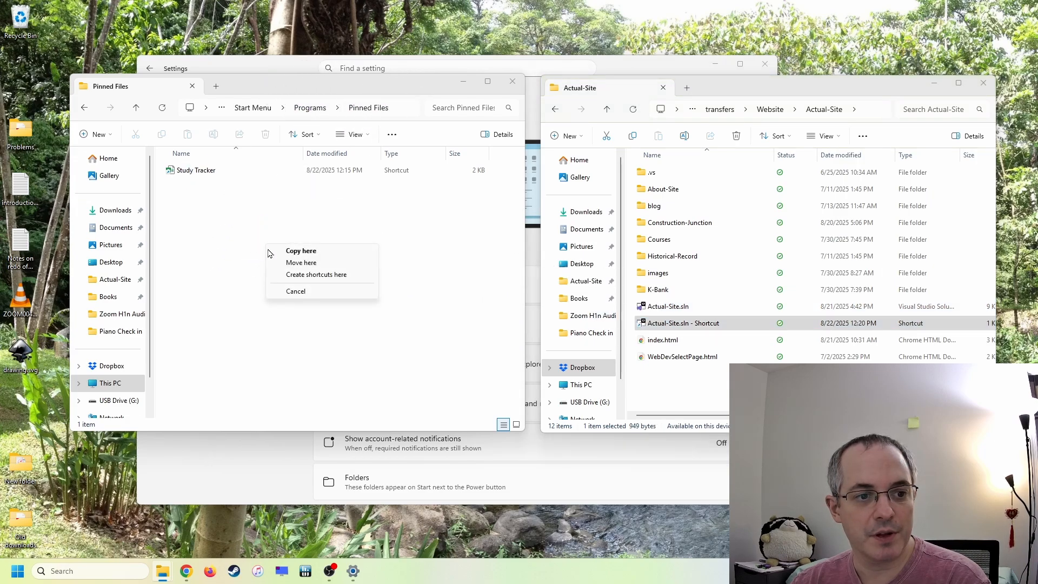
pyautogui.click(301, 263)
pyautogui.click(489, 212)
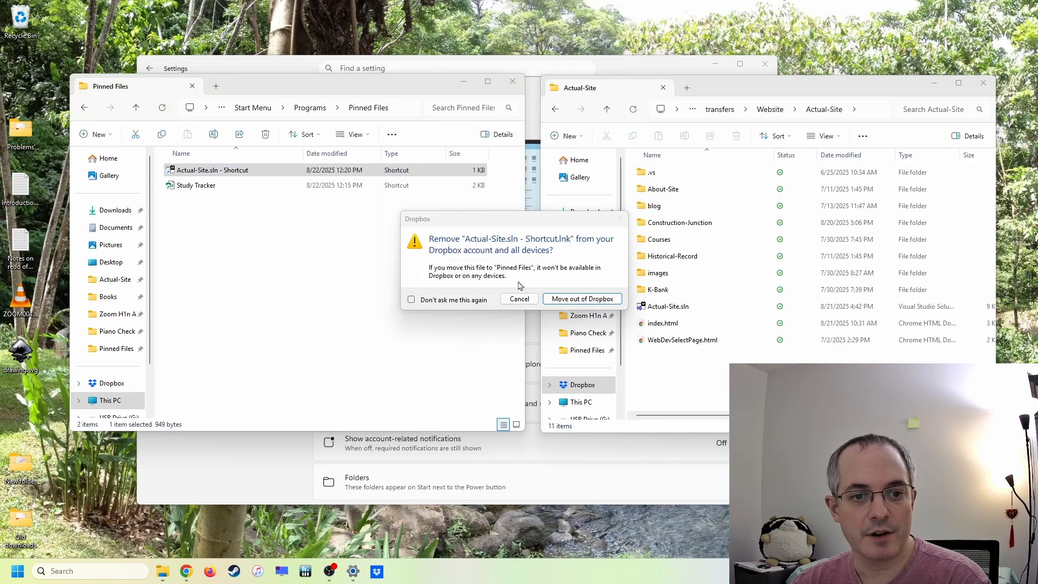
pyautogui.click(582, 299)
# Pin the Actual-Site.sln shortcut from the Pinned Files folder in the all-apps list to Start and return to the pinned items.
pyautogui.moveTo(260, 88); pyautogui.dragTo(628, 84)
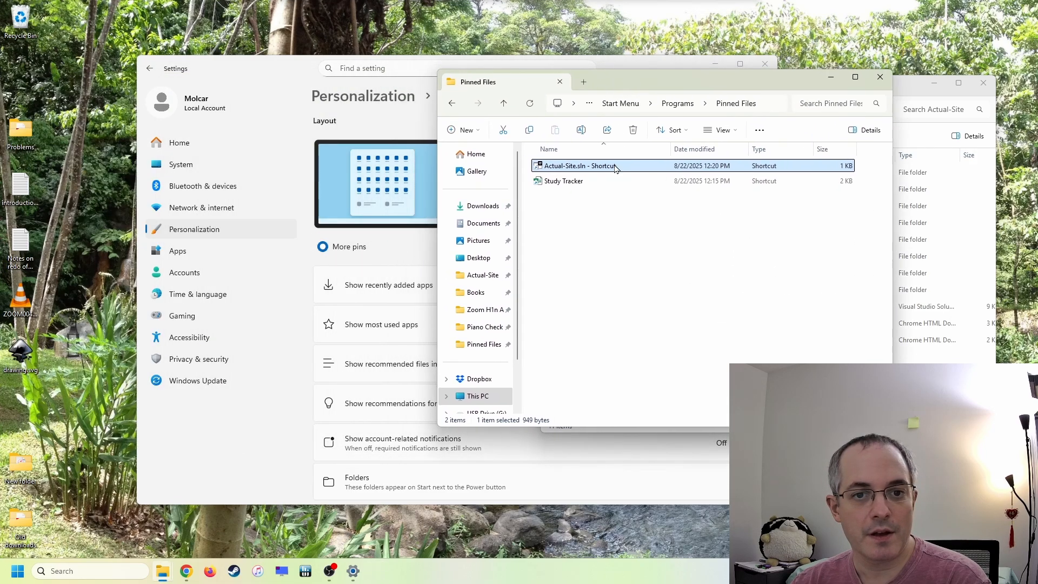
pyautogui.click(7, 572)
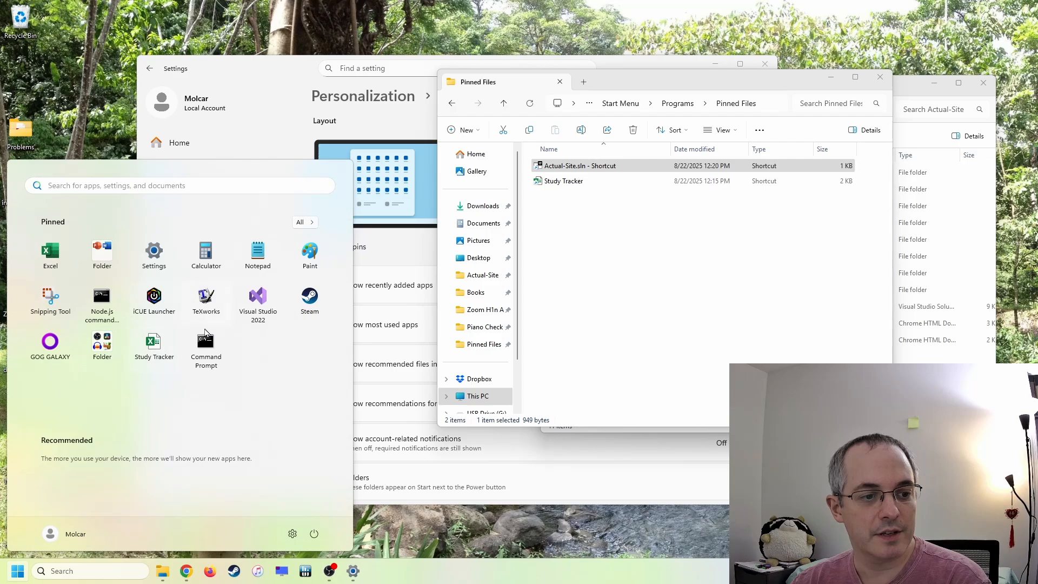
pyautogui.click(303, 223)
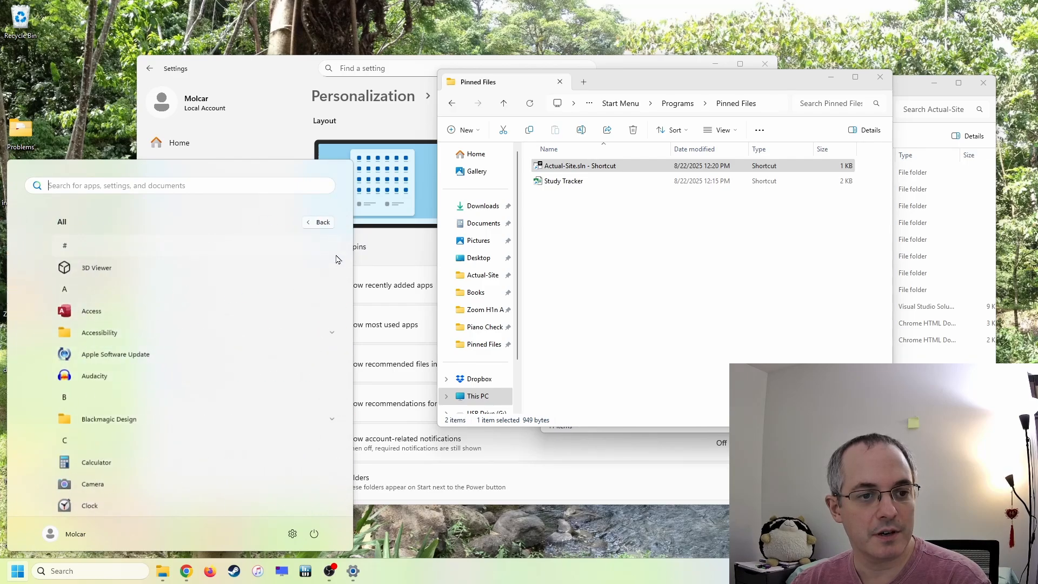
pyautogui.moveTo(351, 258); pyautogui.dragTo(339, 411)
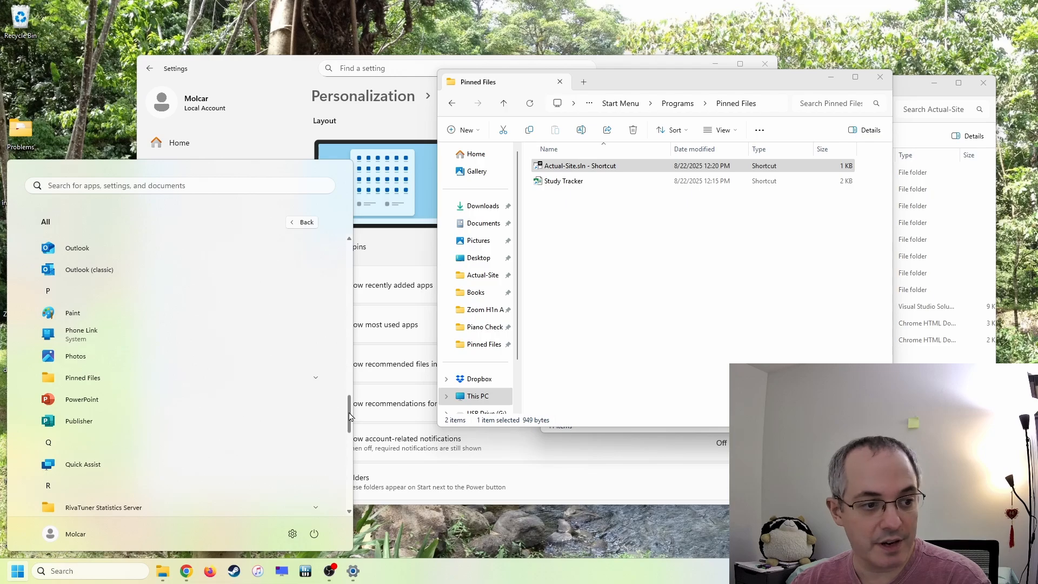
pyautogui.scroll(-3, 350, 417)
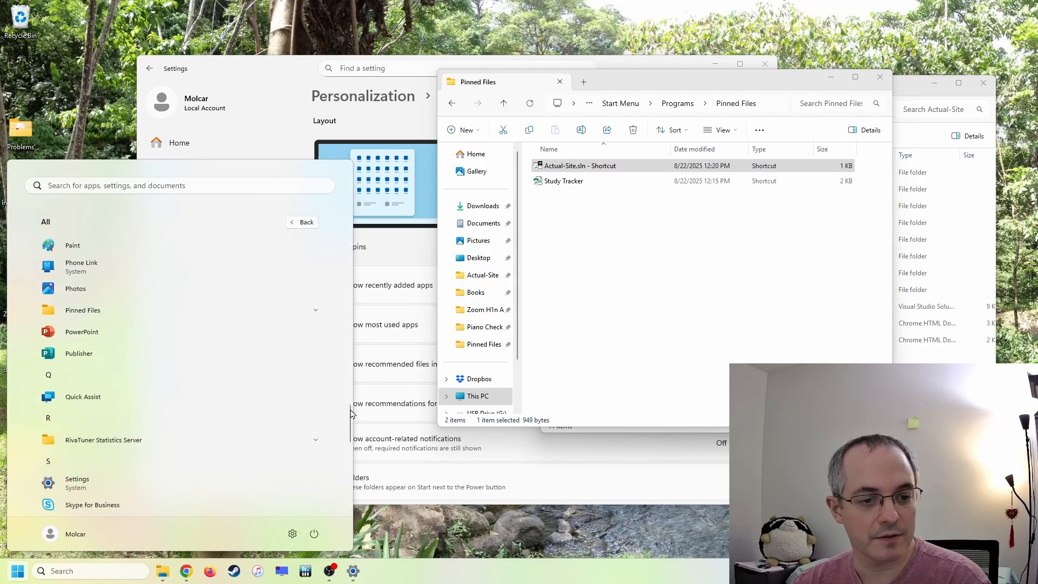
pyautogui.moveTo(349, 417)
pyautogui.mouseDown()
pyautogui.moveTo(348, 466)
pyautogui.moveTo(347, 244)
pyautogui.moveTo(344, 400)
pyautogui.mouseUp()
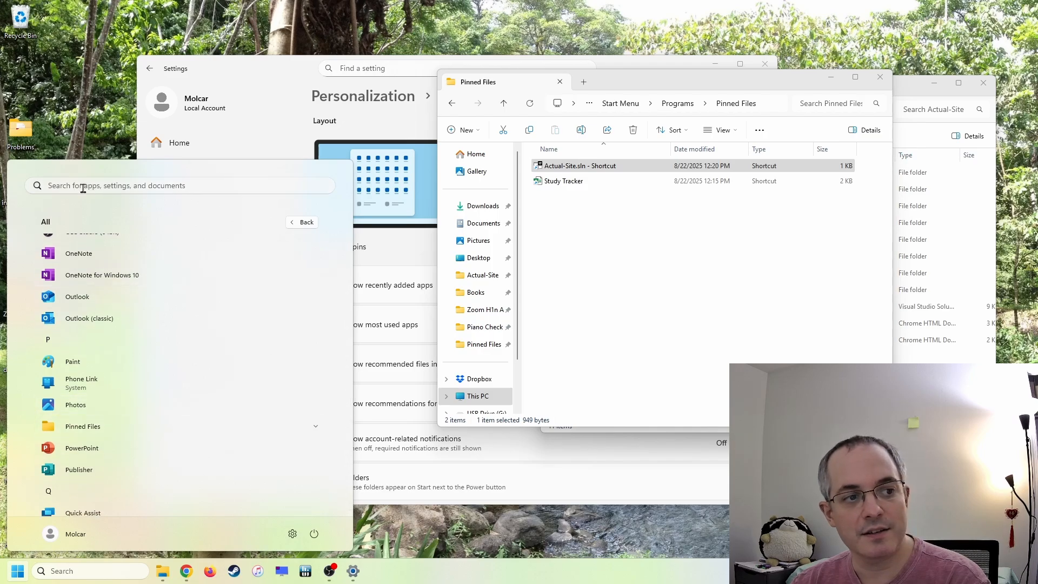
pyautogui.click(119, 427)
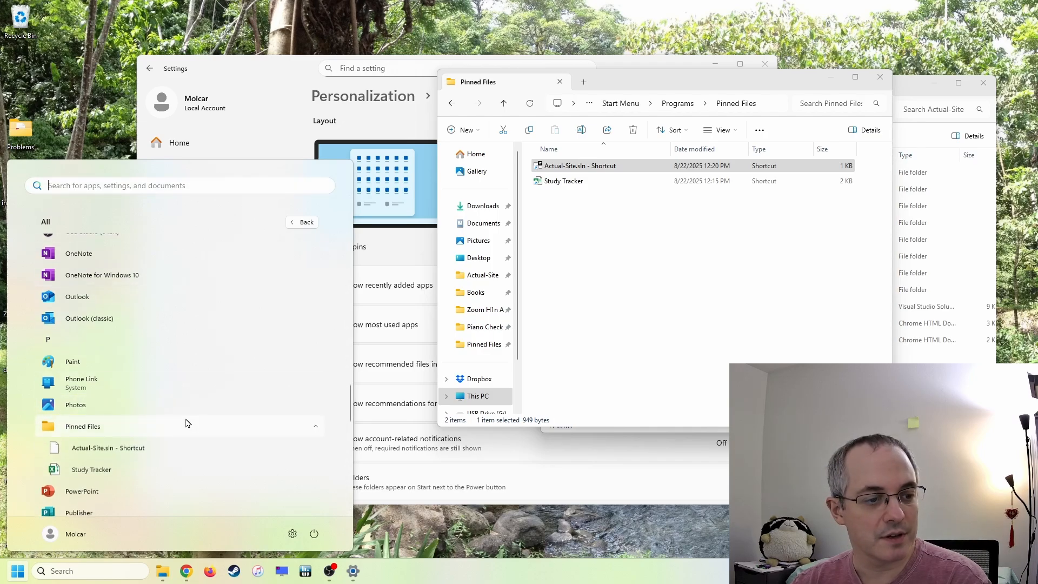
pyautogui.rightClick(90, 453)
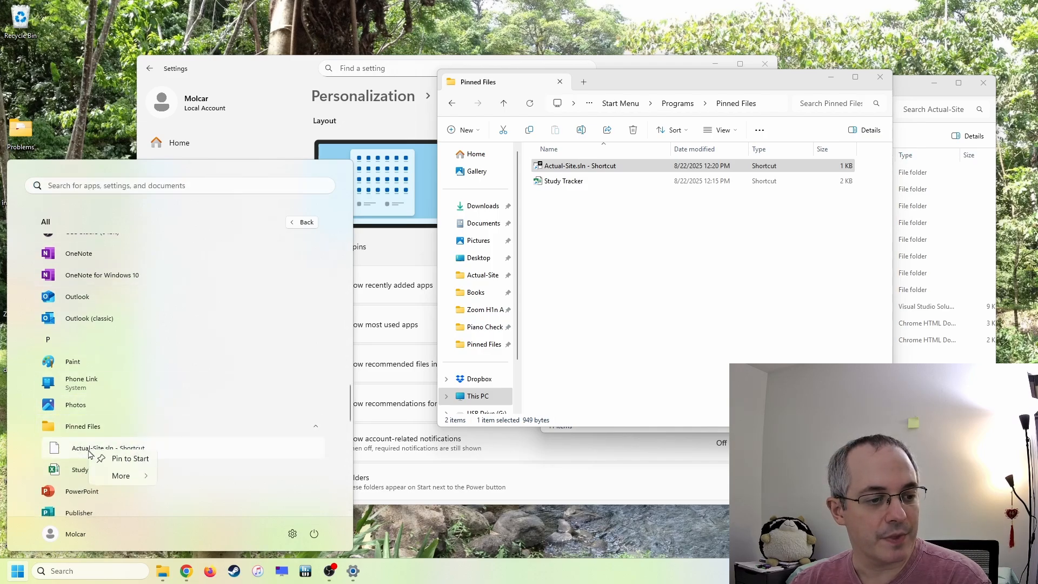
pyautogui.click(127, 460)
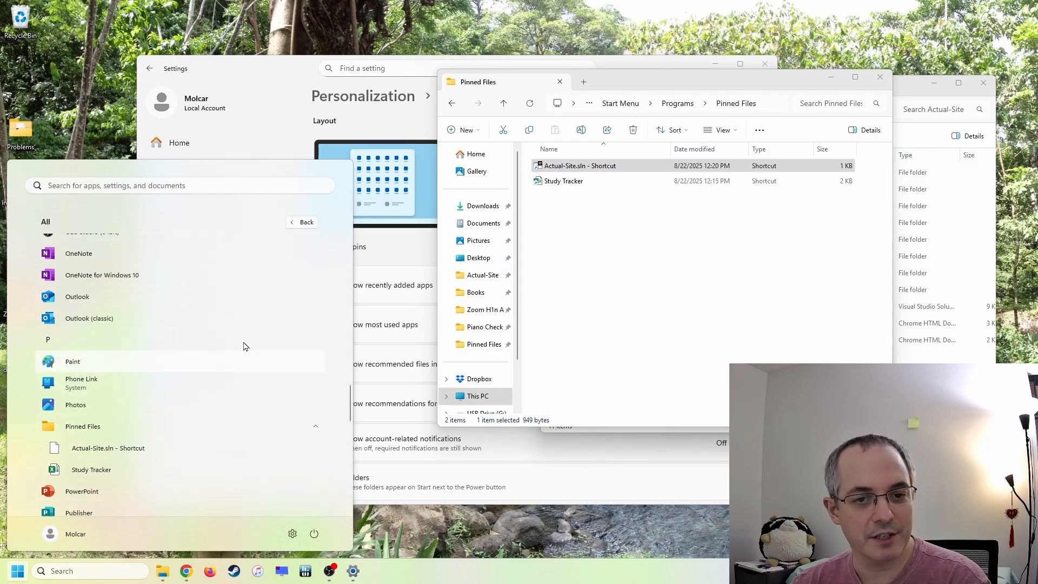
pyautogui.click(305, 222)
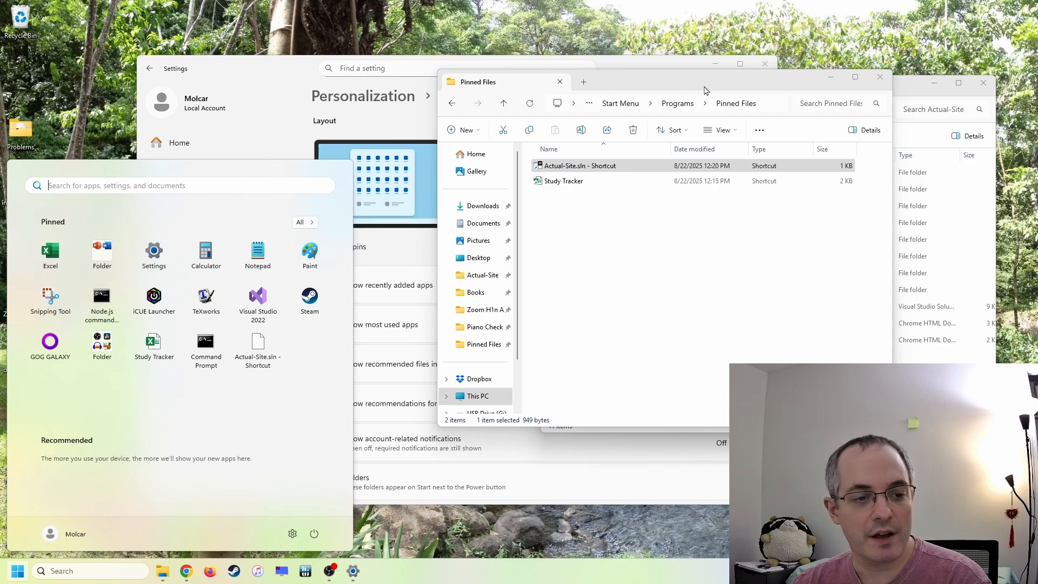
# Open the properties of the Actual-Site.sln shortcut in the Pinned Files folder.
pyautogui.moveTo(696, 85); pyautogui.dragTo(335, 84)
pyautogui.click(743, 93)
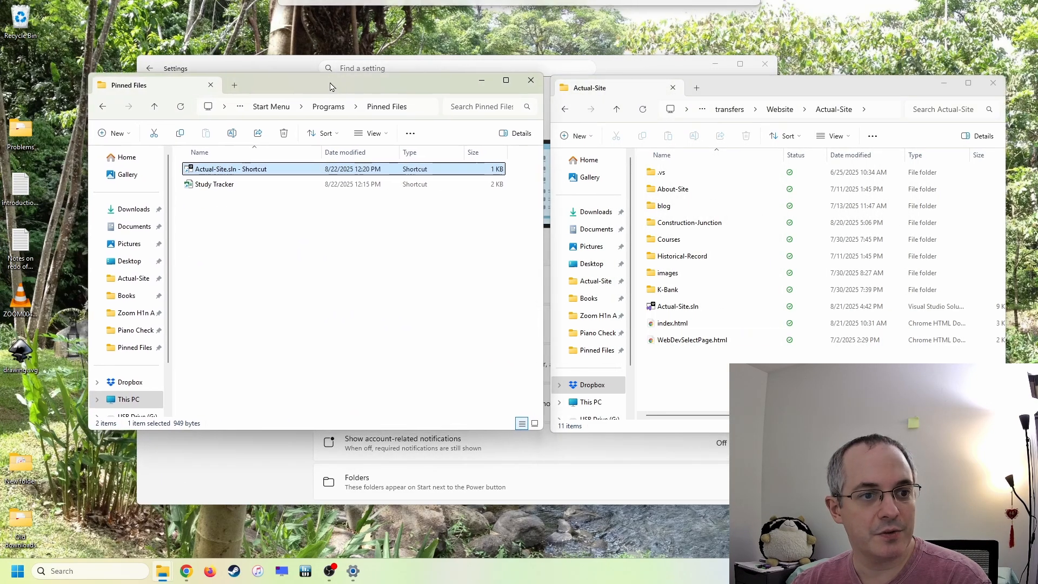
pyautogui.rightClick(209, 174)
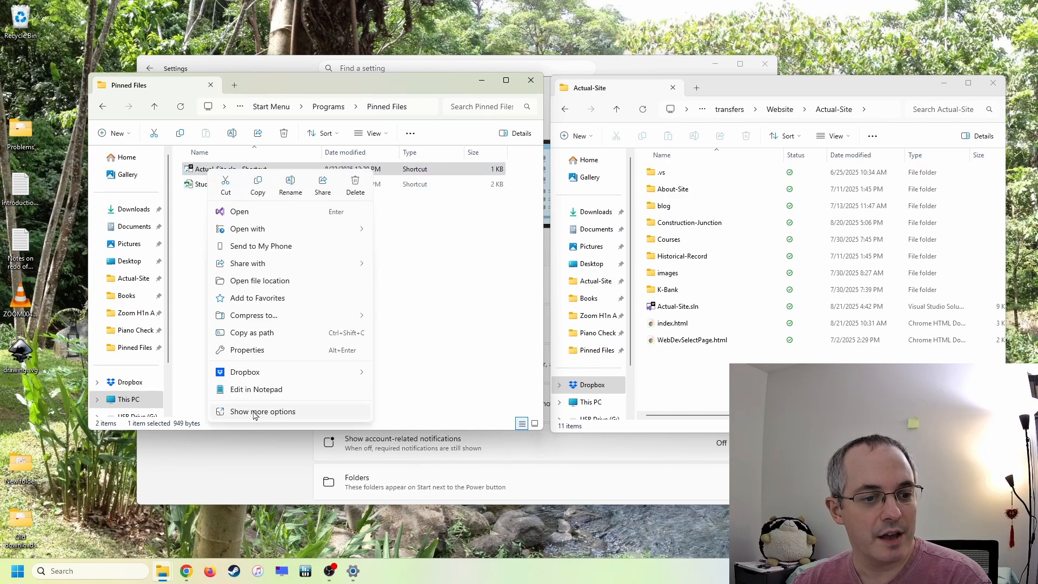
pyautogui.click(239, 350)
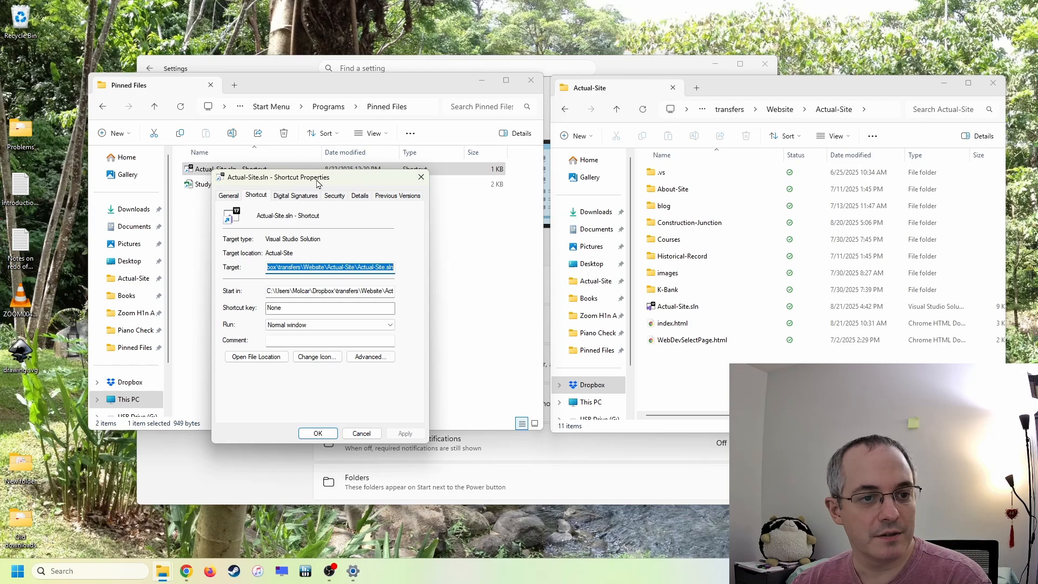
pyautogui.moveTo(318, 184); pyautogui.dragTo(264, 147)
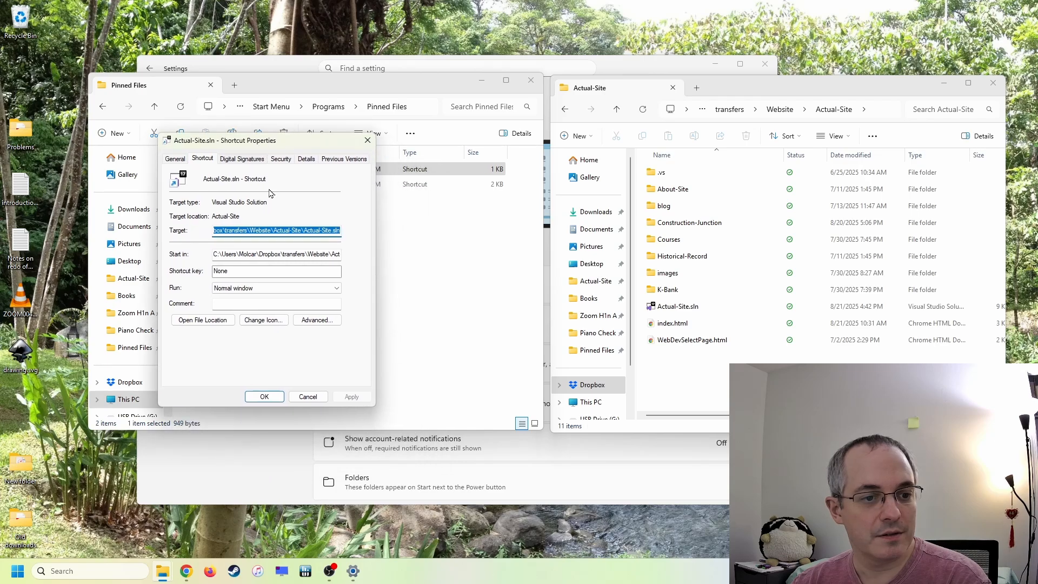
# Look through the SHELL32.dll icons and the System32 folder for an icon for the Actual-Site.sln shortcut.
pyautogui.click(263, 321)
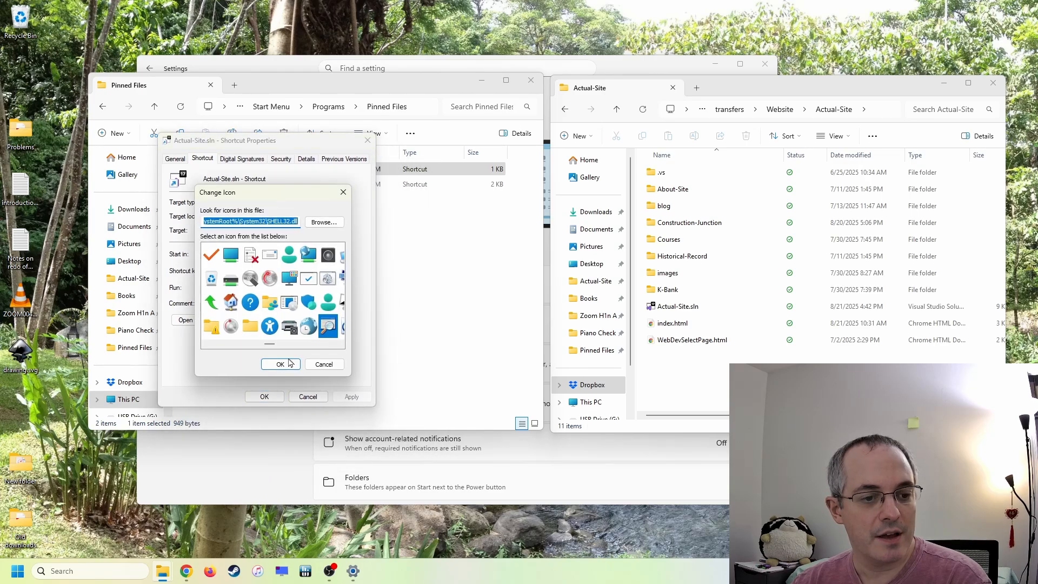
pyautogui.moveTo(269, 348)
pyautogui.mouseDown()
pyautogui.moveTo(221, 353)
pyautogui.moveTo(323, 351)
pyautogui.moveTo(284, 347)
pyautogui.mouseUp()
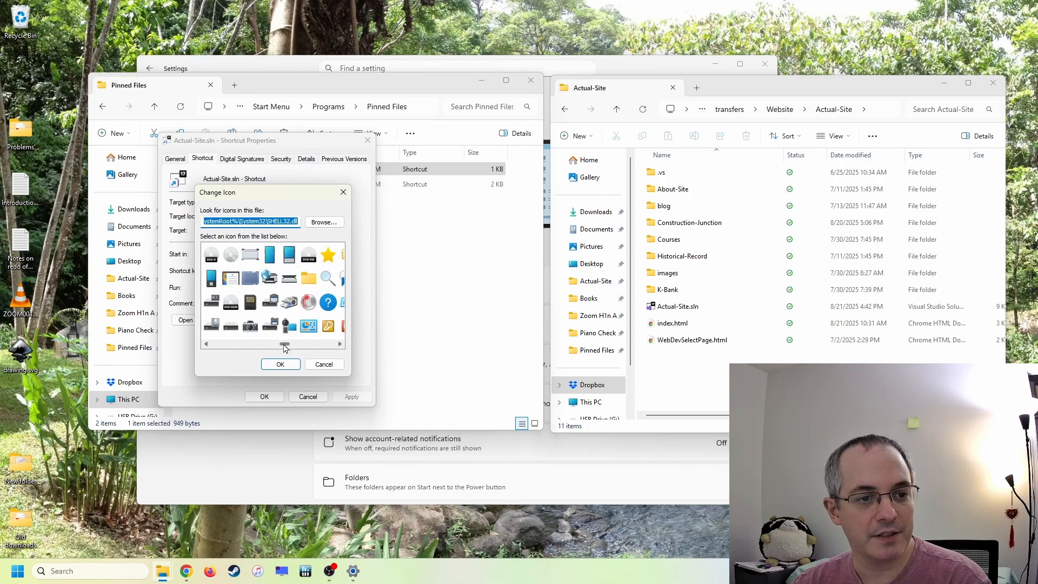
pyautogui.moveTo(285, 222); pyautogui.dragTo(300, 221)
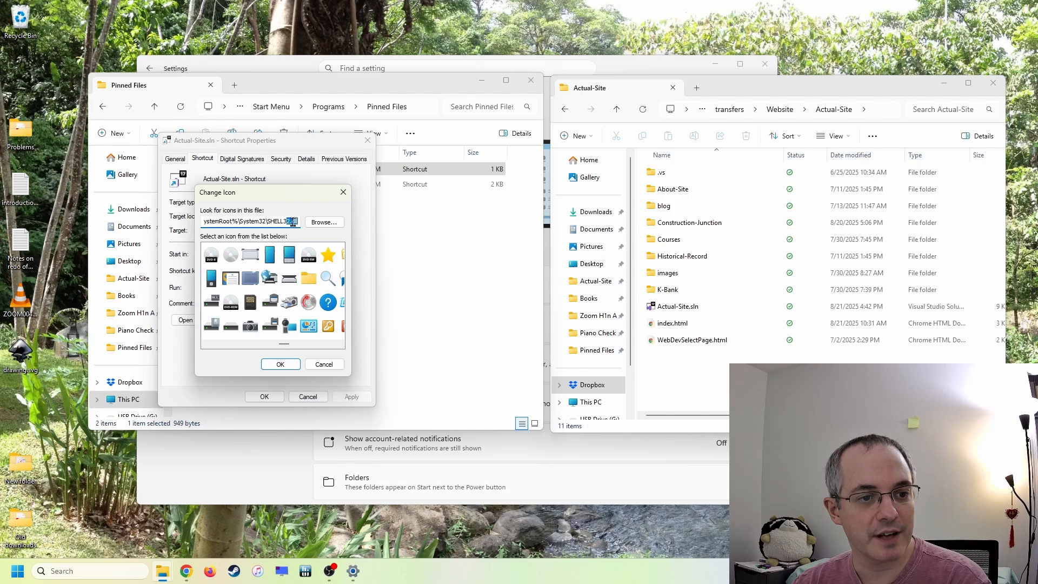
pyautogui.click(325, 222)
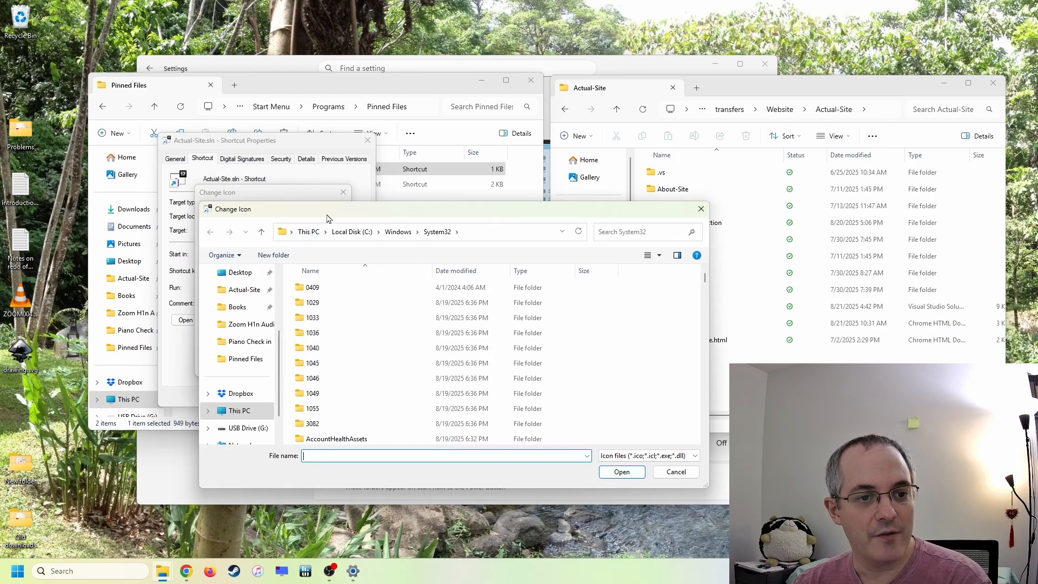
pyautogui.moveTo(325, 219); pyautogui.dragTo(221, 161)
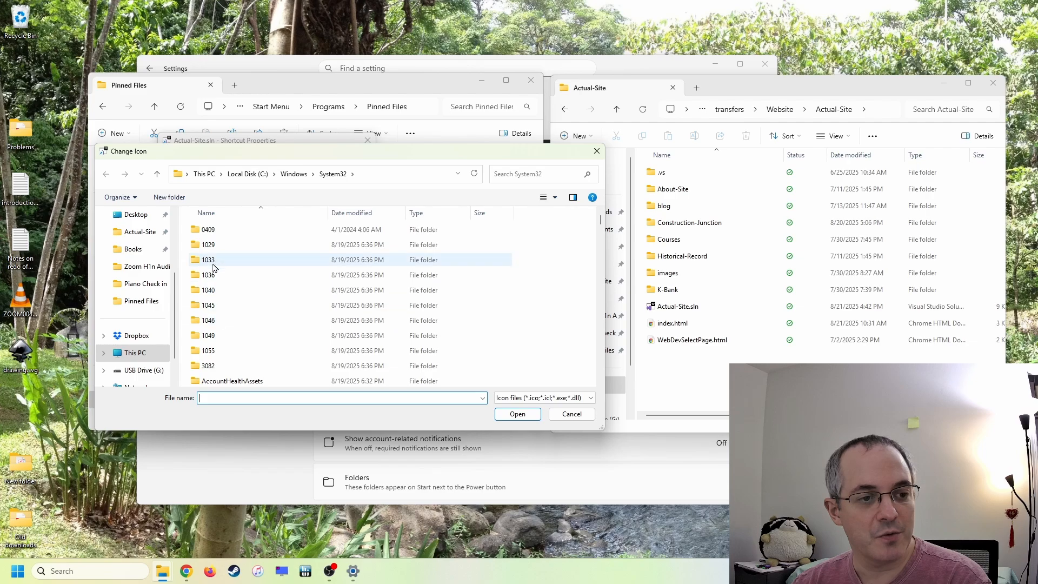
pyautogui.click(597, 152)
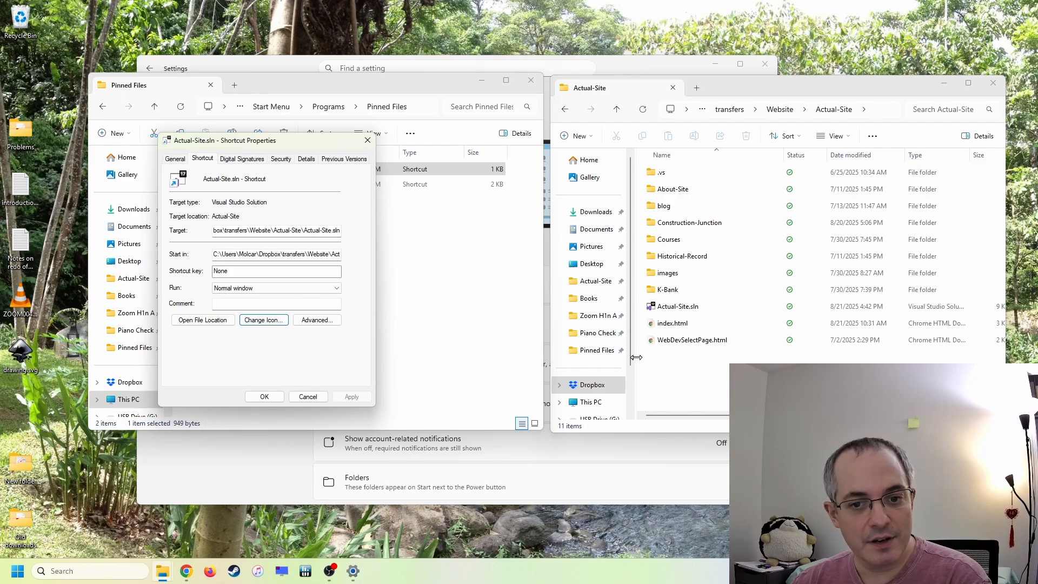
# Check the properties of the original Actual-Site.sln file in the Actual-Site folder for icon options.
pyautogui.rightClick(680, 308)
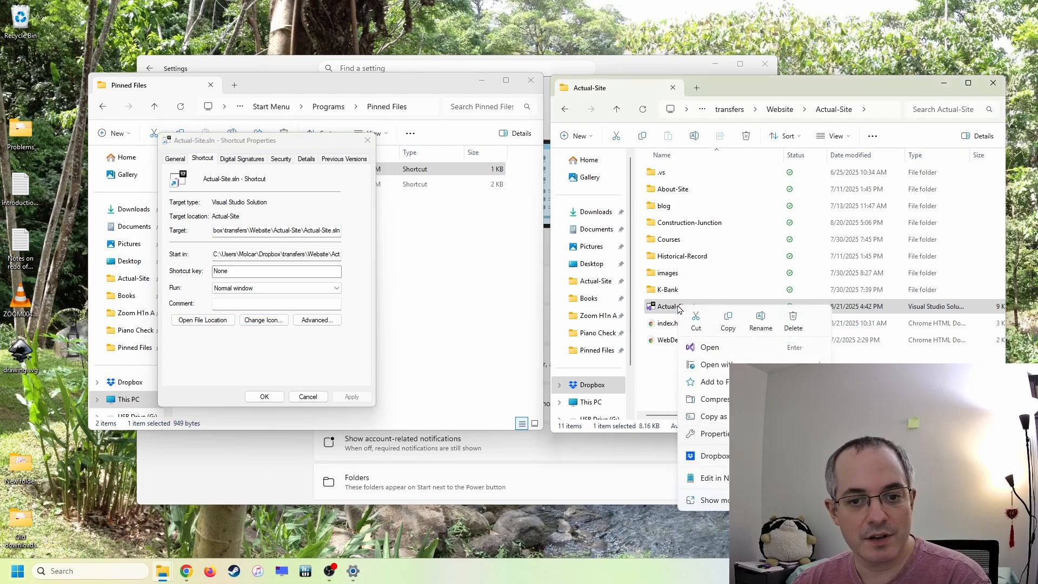
pyautogui.click(723, 435)
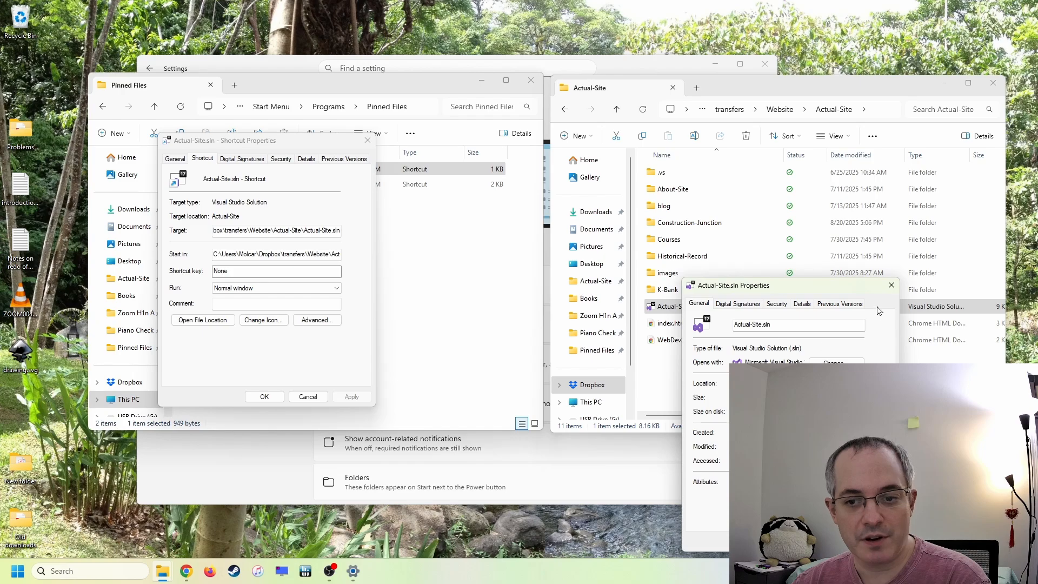
pyautogui.click(891, 285)
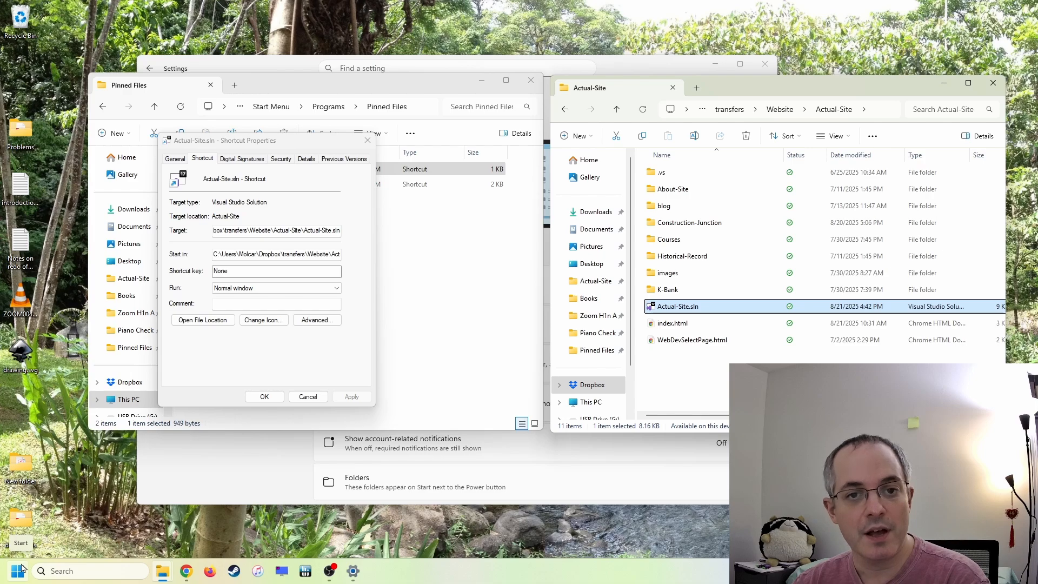
# Open the file location of the Visual Studio 2022 item pinned in the Start menu and place its window beside the shortcut properties.
pyautogui.click(23, 568)
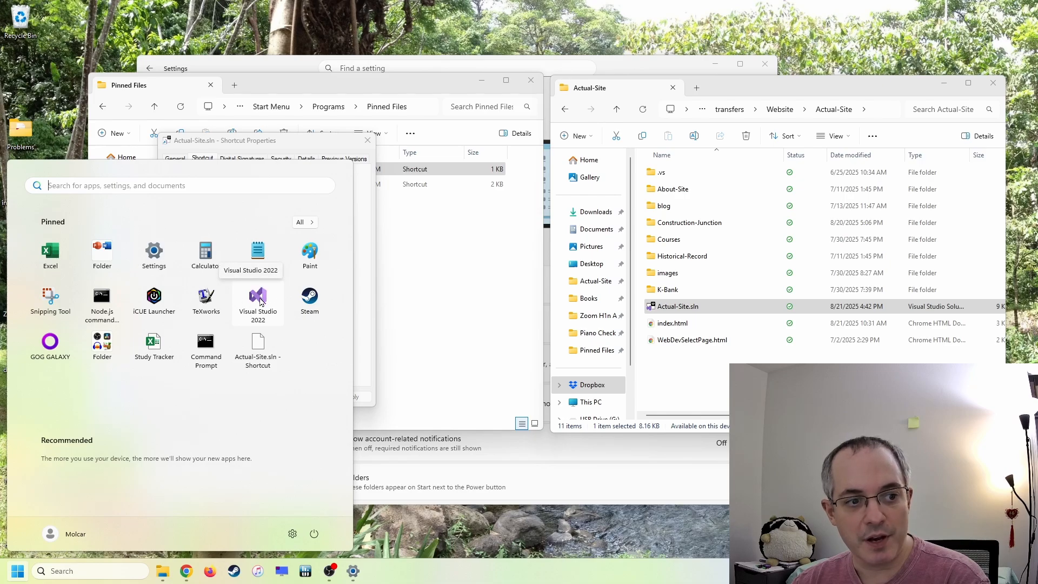
pyautogui.click(304, 223)
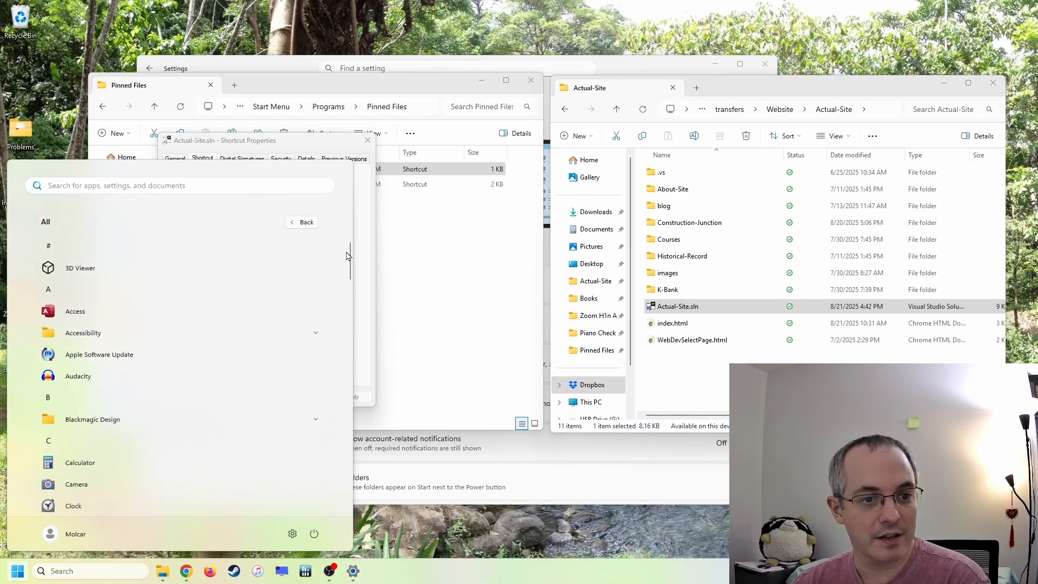
pyautogui.click(4, 580)
pyautogui.click(4, 581)
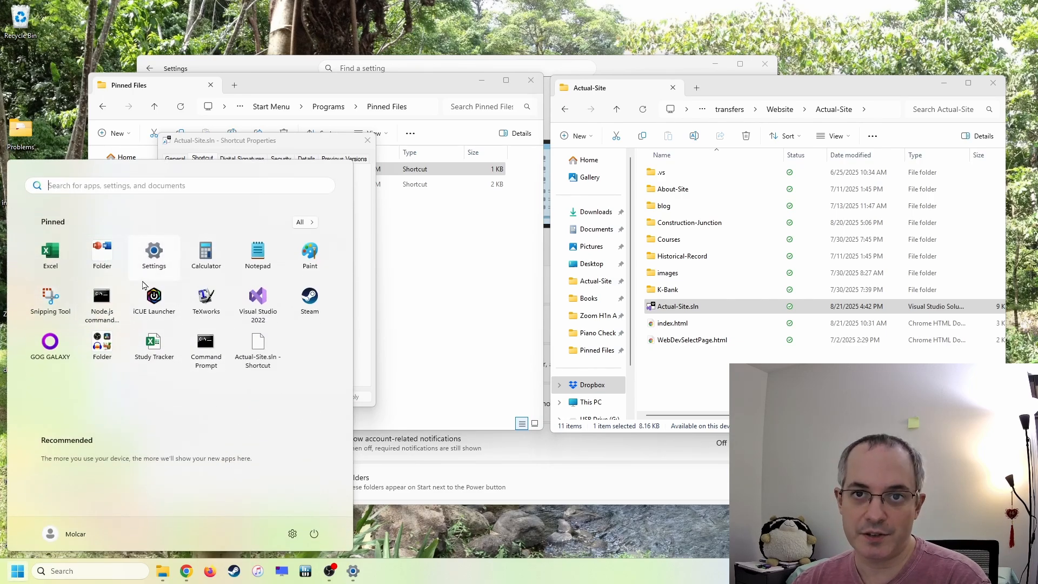
pyautogui.rightClick(261, 296)
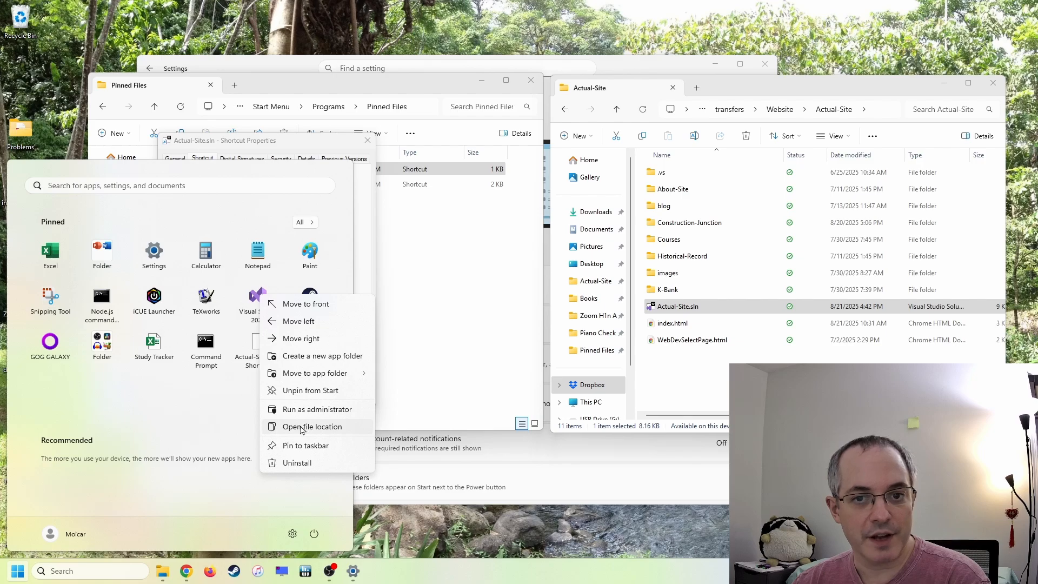
pyautogui.click(301, 427)
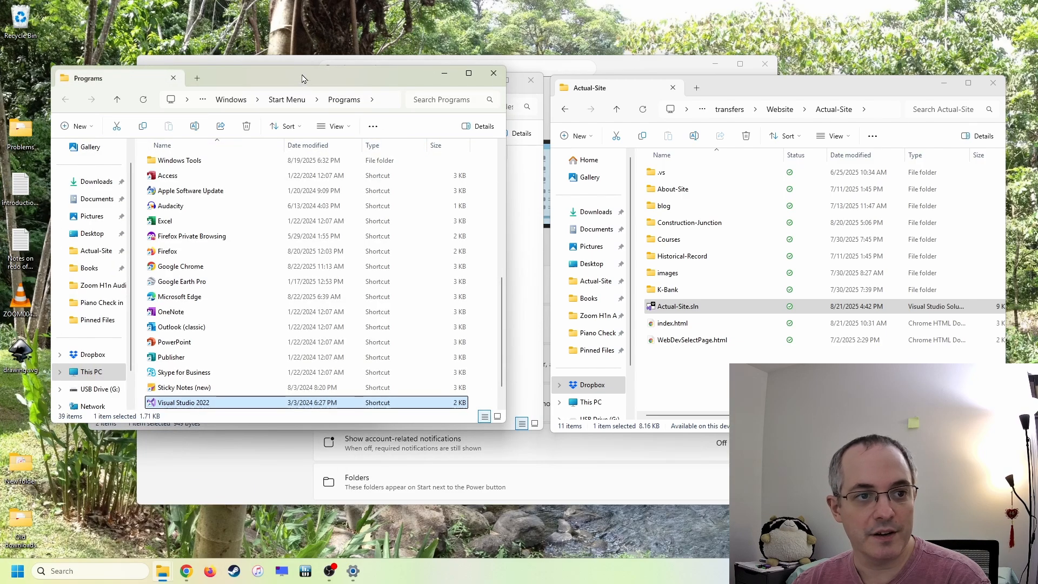
pyautogui.moveTo(302, 78); pyautogui.dragTo(787, 62)
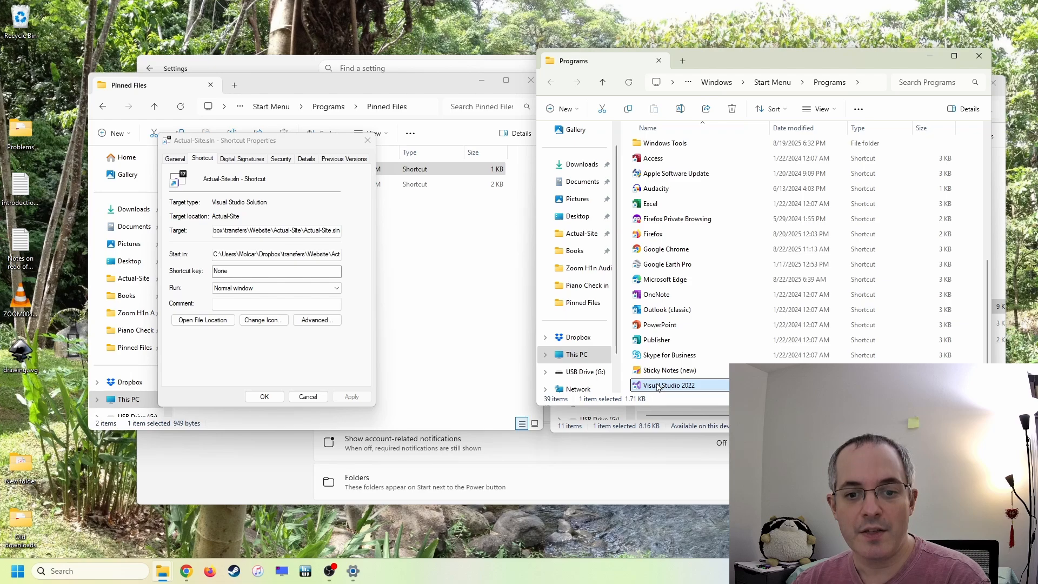
# Open the icon selection in the properties of the Visual Studio 2022 shortcut in the Programs folder.
pyautogui.press('Up')
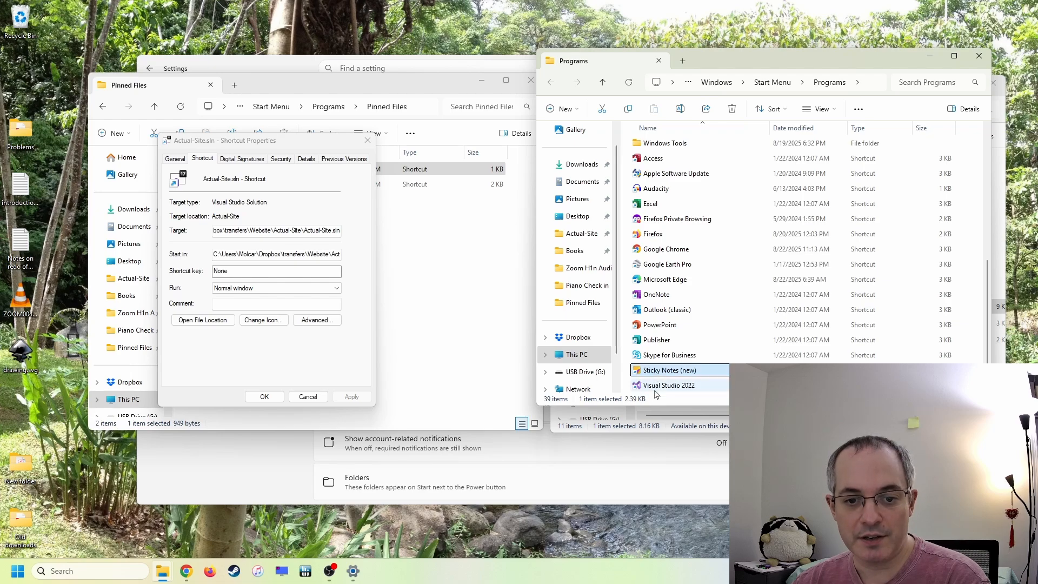
pyautogui.rightClick(655, 390)
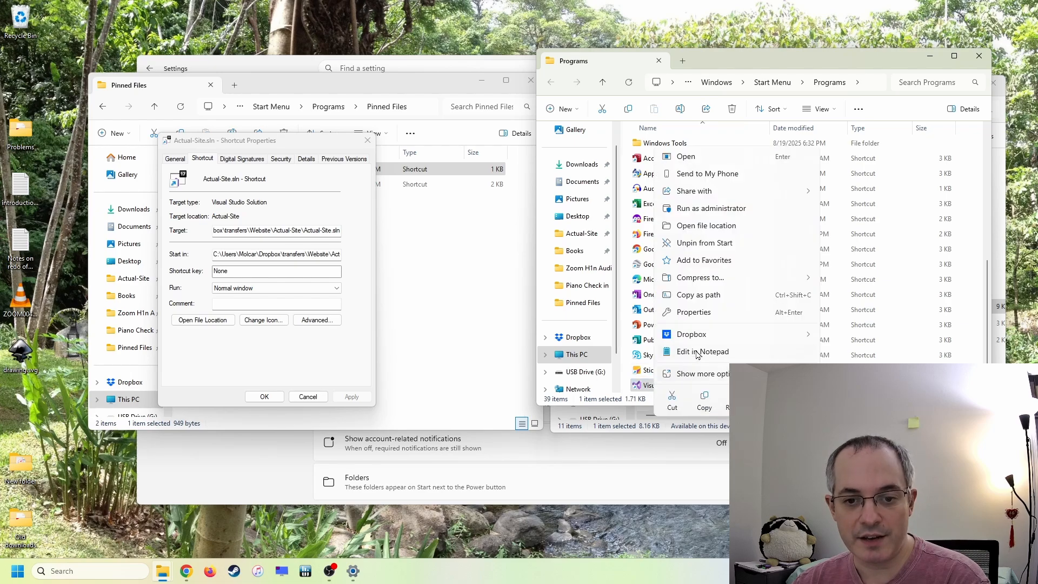
pyautogui.click(695, 312)
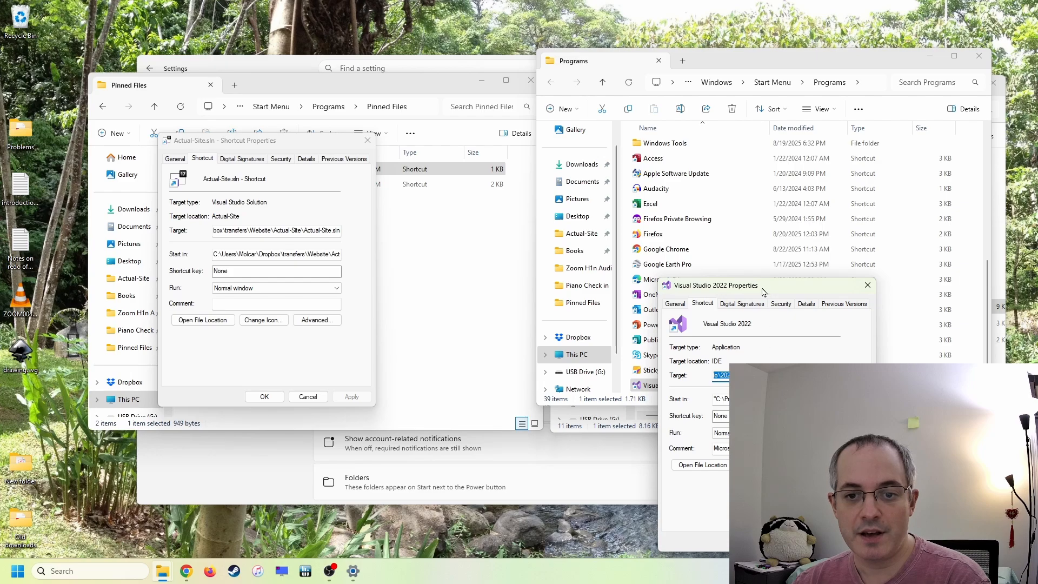
pyautogui.moveTo(765, 287); pyautogui.dragTo(811, 148)
pyautogui.click(812, 328)
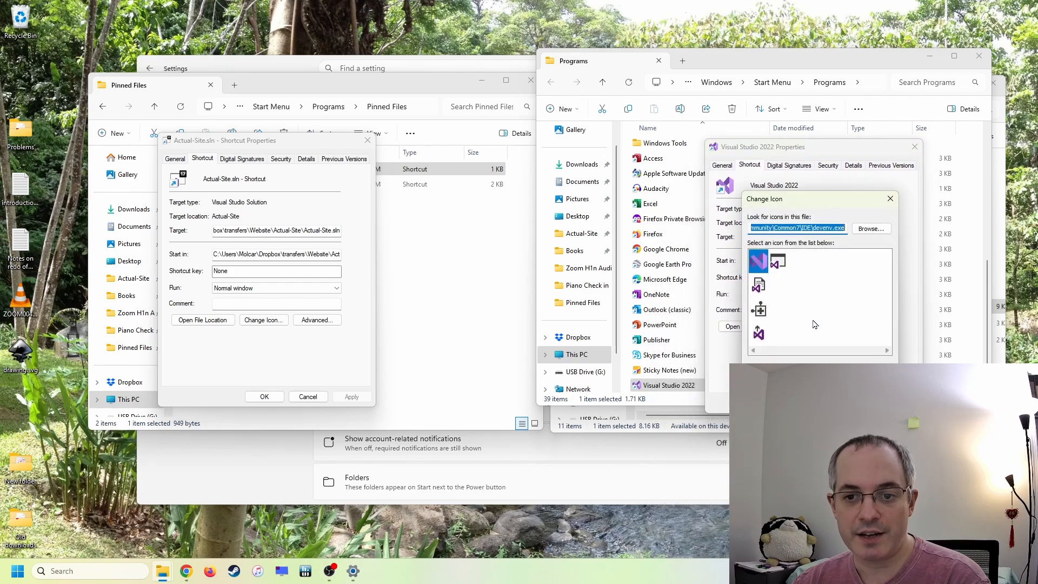
# Copy the full devenv.exe icon path of Visual Studio 2022 and return to the Actual-Site.sln shortcut properties.
pyautogui.click(768, 228)
pyautogui.doubleClick(782, 227)
pyautogui.hotkey('ctrl', 'a')
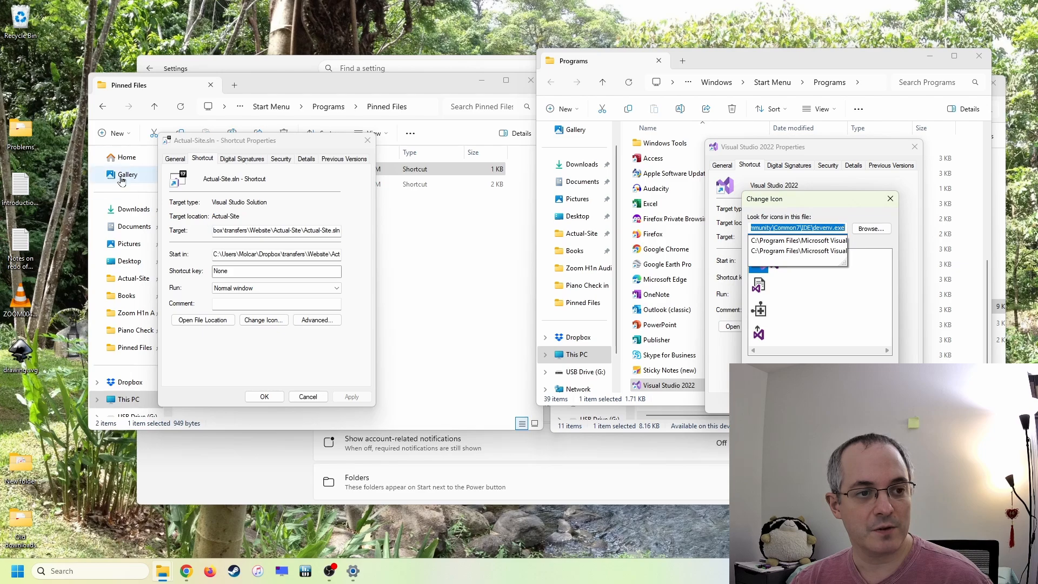
pyautogui.click(193, 152)
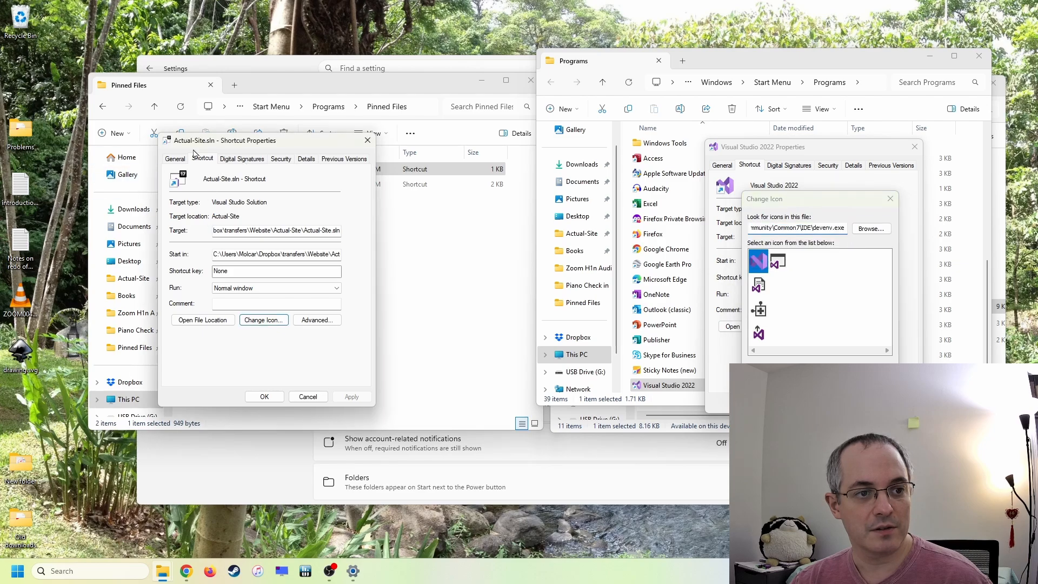
# Load the icons from C:\Program Files\Microsoft Visual Studio\2022\Community\Common7\IDE\devenv.exe into the icon selection of the Actual-Site.sln shortcut.
pyautogui.click(264, 319)
pyautogui.write('C:\\Program Files\\Microsoft Visual Studio\\2022\\Community\\Common7\\IDE\\devenv.exe')
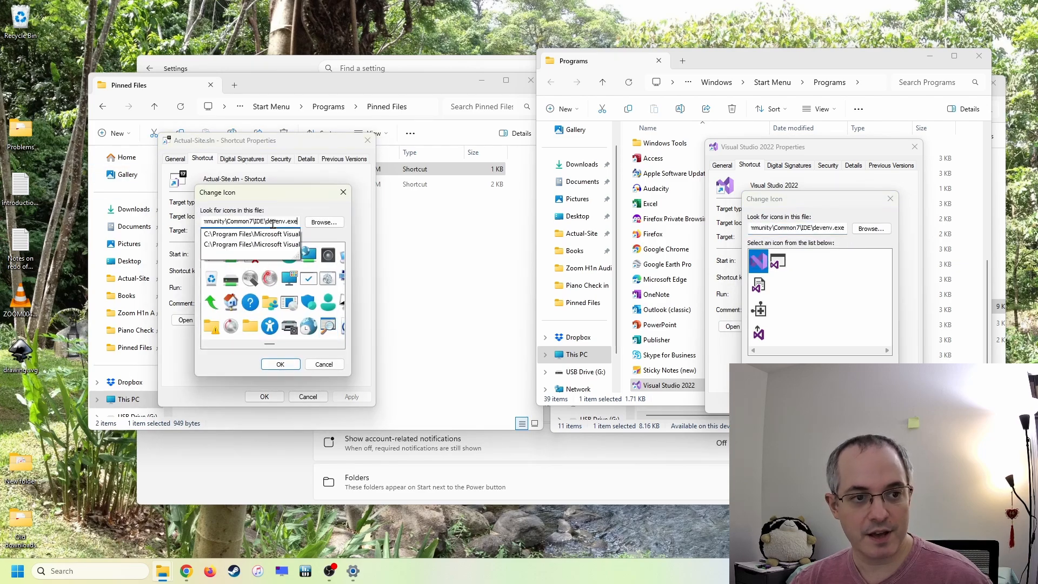
pyautogui.click(280, 363)
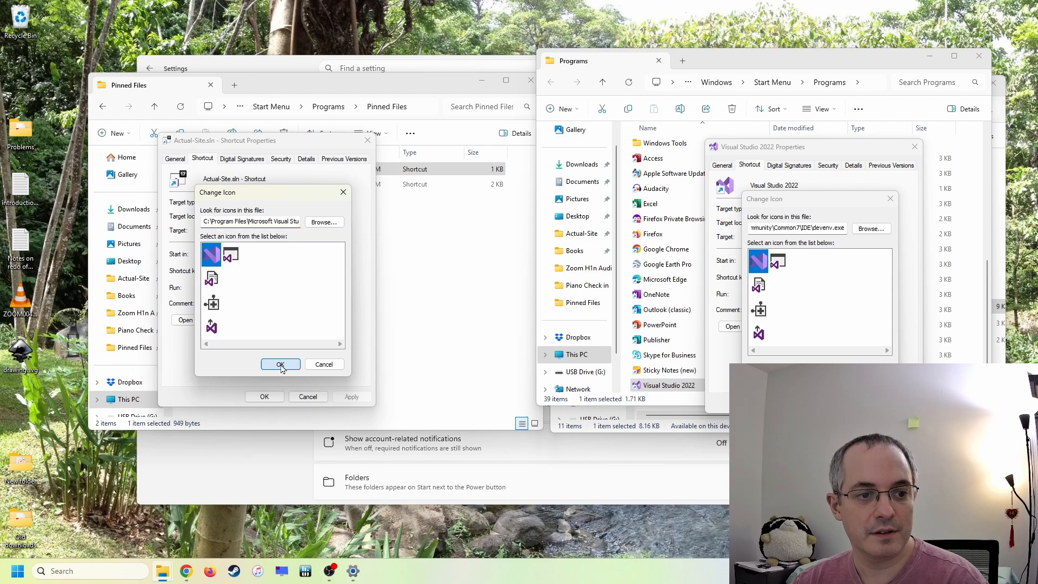
# Compare the available devenv.exe icons and choose the first one, the purple Visual Studio logo, for the Actual-Site.sln shortcut.
pyautogui.click(216, 278)
pyautogui.click(210, 325)
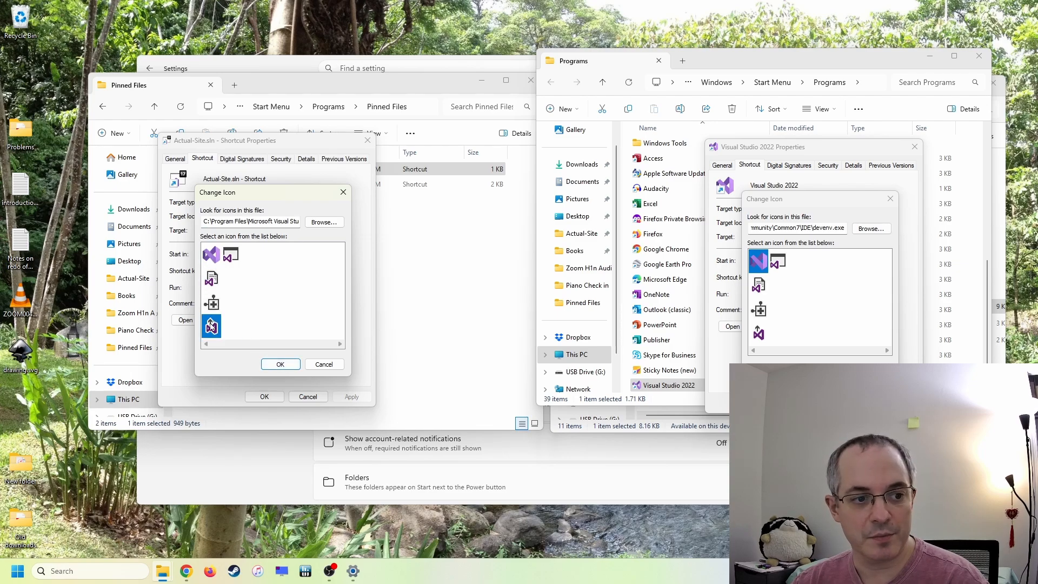
pyautogui.click(214, 305)
pyautogui.click(214, 276)
pyautogui.click(216, 252)
pyautogui.click(228, 256)
pyautogui.click(215, 257)
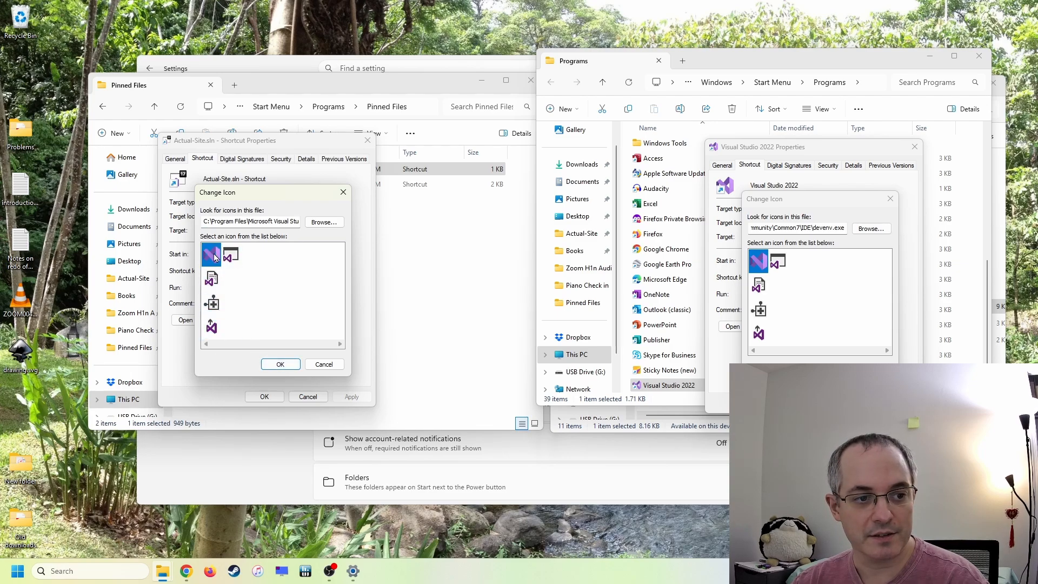
pyautogui.click(280, 364)
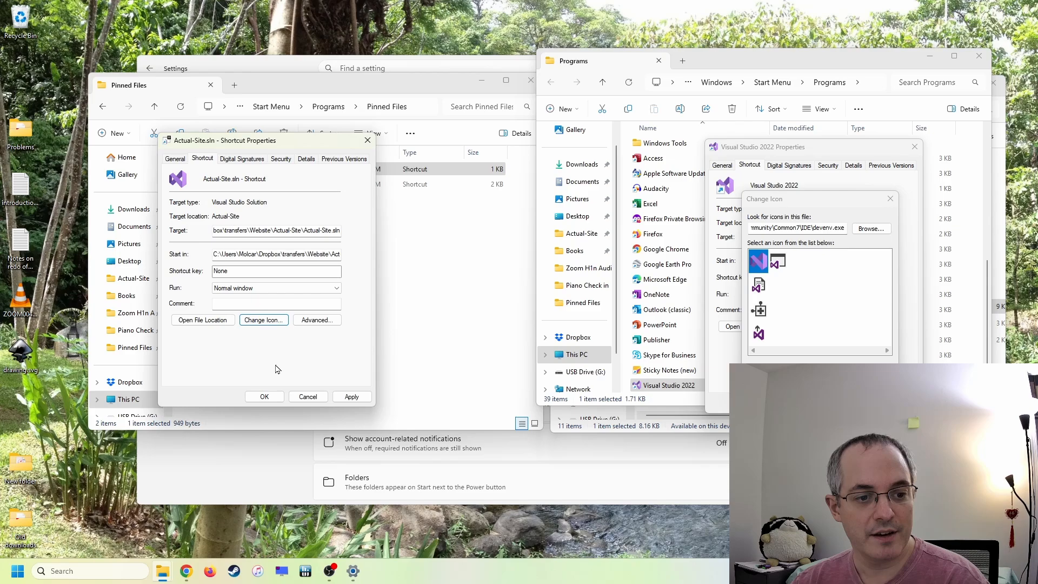
# Save the Actual-Site.sln shortcut properties with administrator permission and check its pinned icon in the Start menu.
pyautogui.click(268, 397)
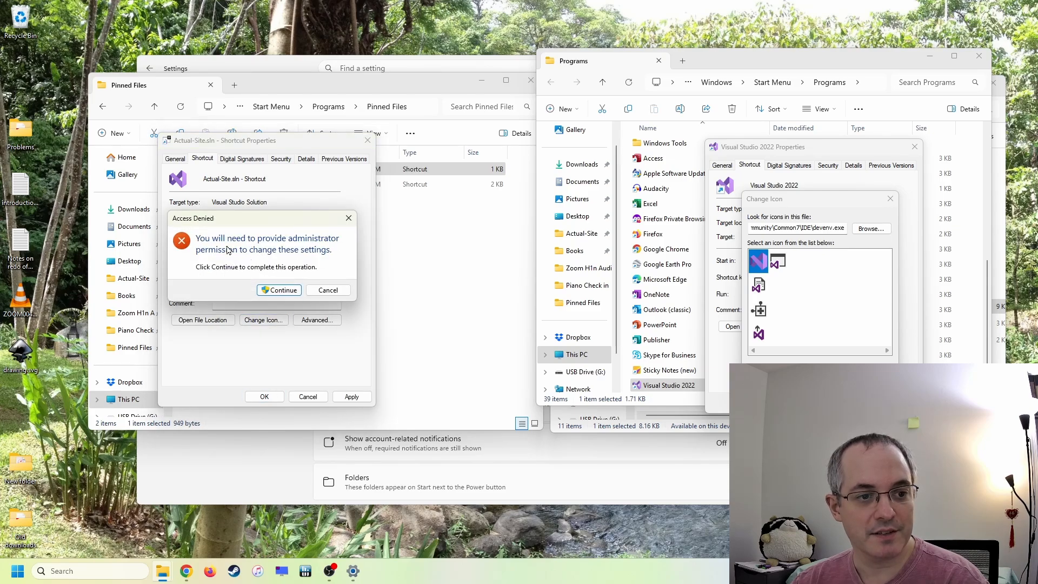
pyautogui.click(278, 291)
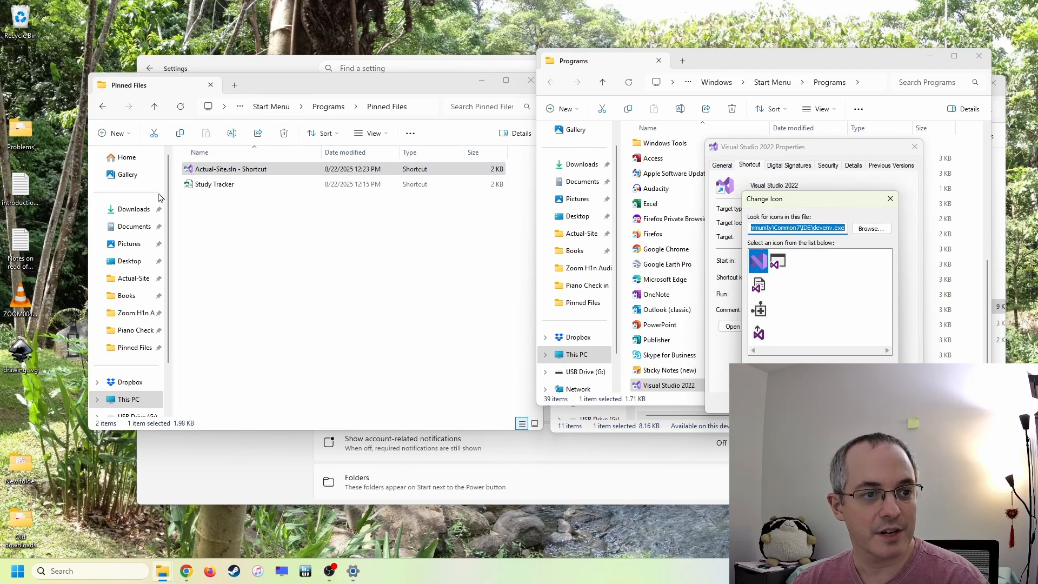
pyautogui.click(10, 573)
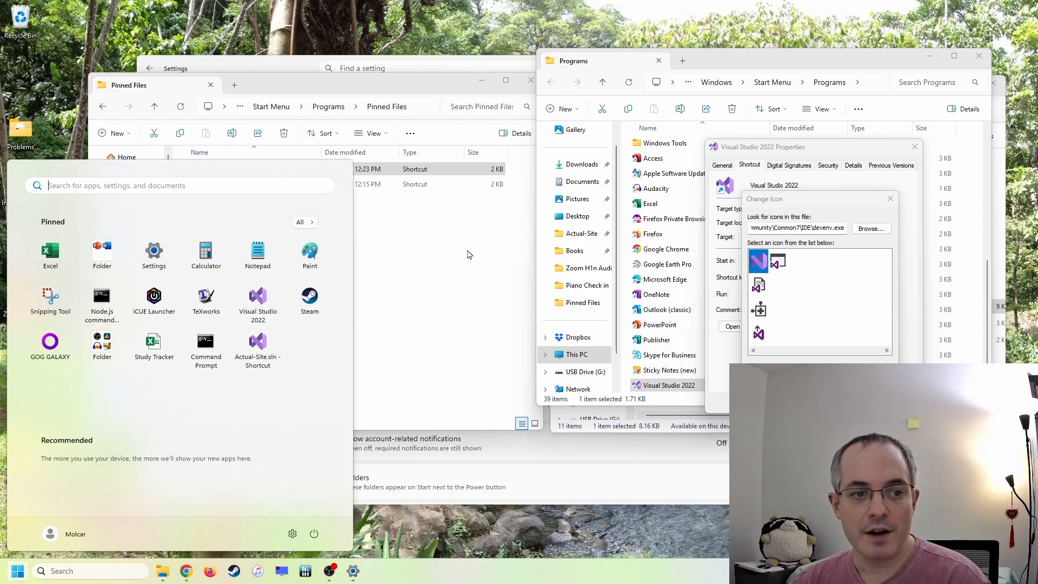
pyautogui.click(436, 342)
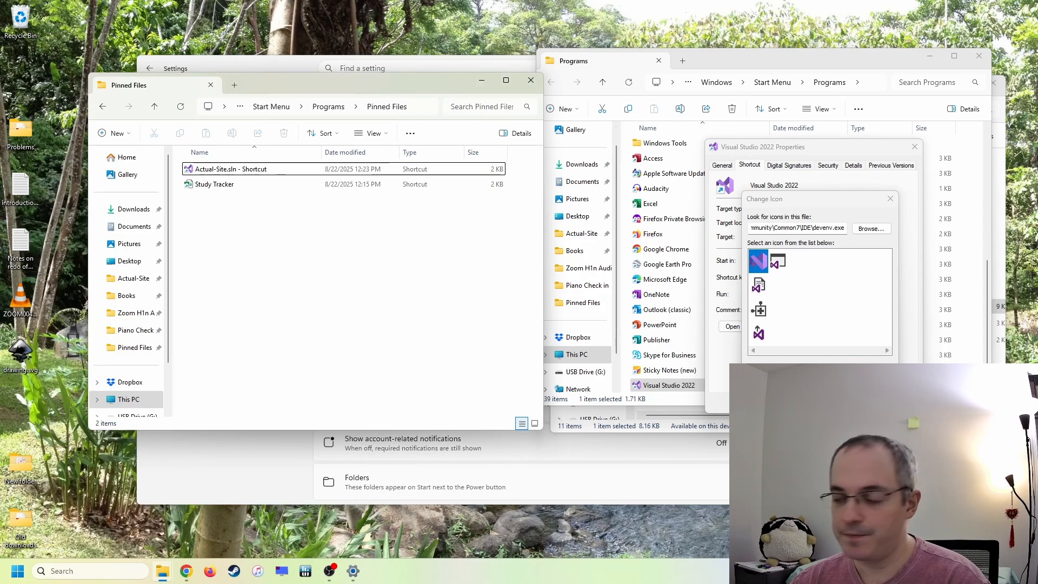